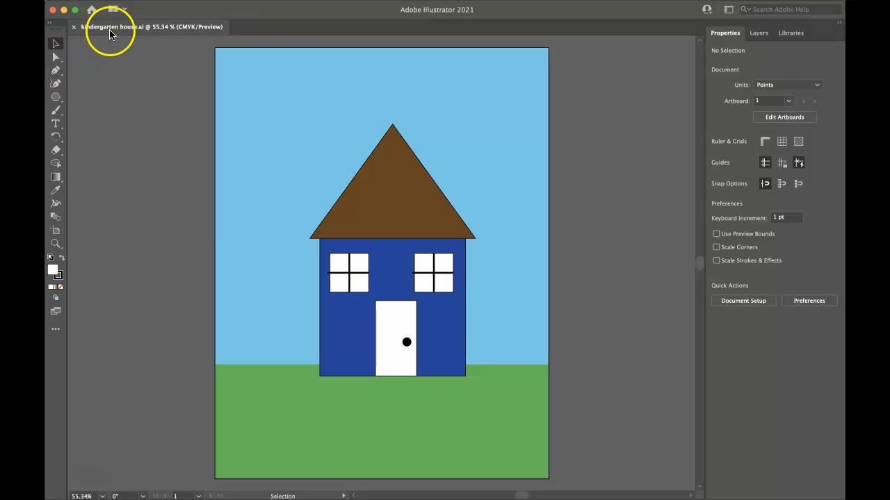
Create a new Letter-size document and activate the Rectangle tool.
{"action": "left_click", "coordinate": [91, 10]}
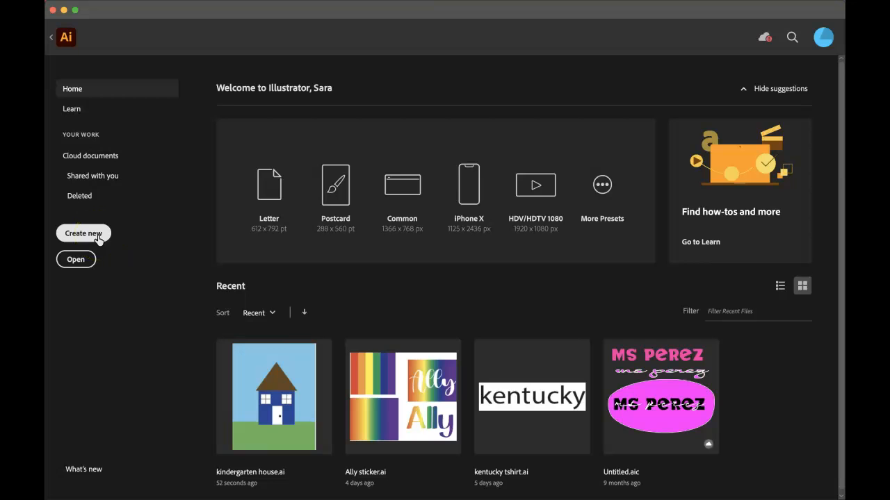
{"action": "left_click", "coordinate": [263, 209]}
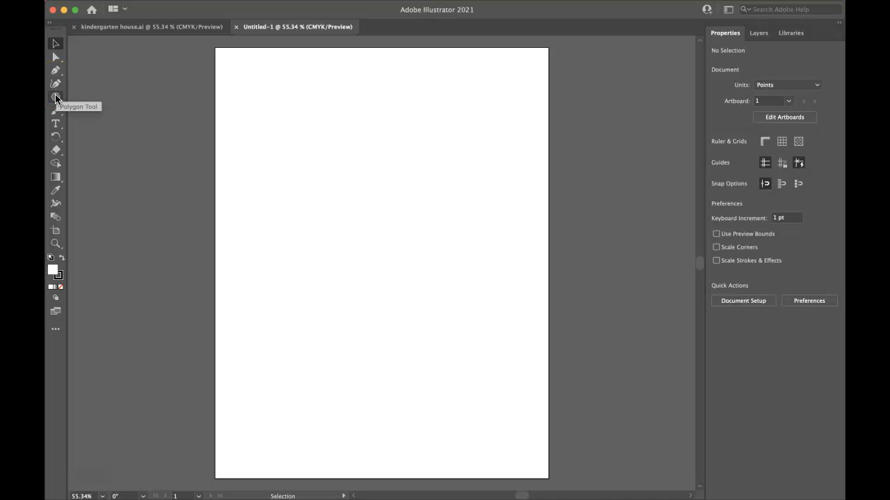
{"action": "left_click_drag", "start_coordinate": [56, 96], "coordinate": [81, 98]}
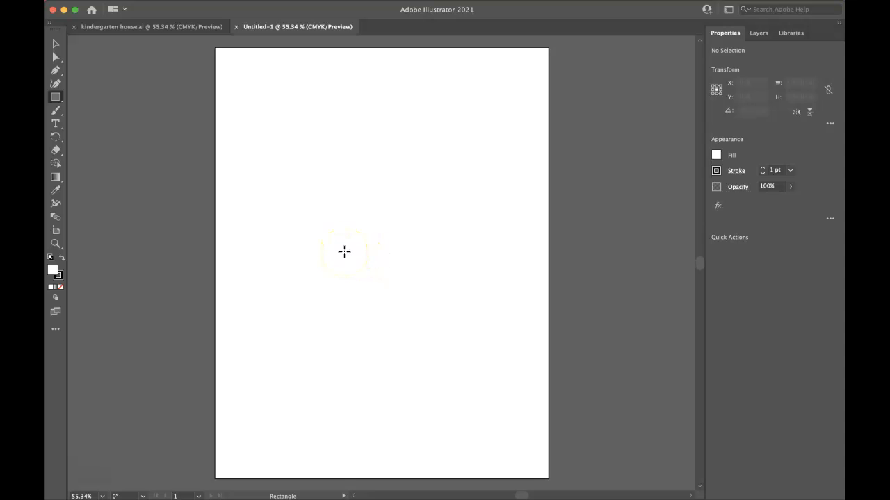
{"action": "left_click_drag", "start_coordinate": [344, 246], "coordinate": [427, 330]}
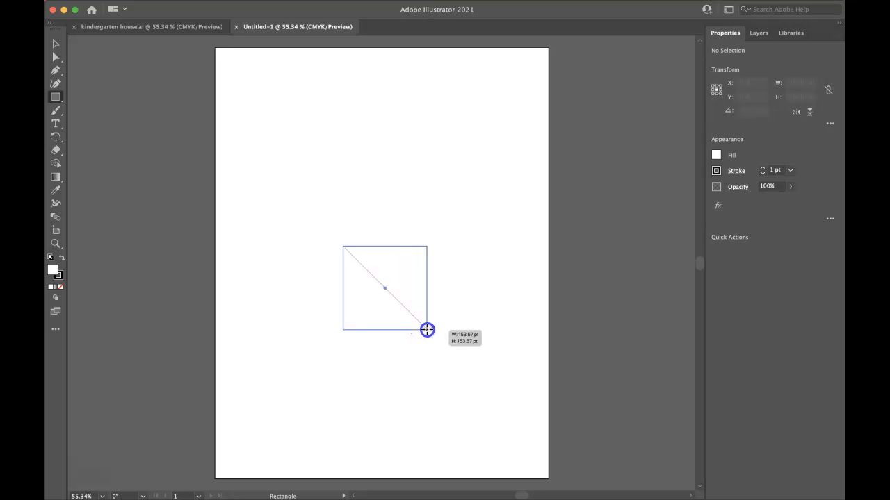
{"action": "mouse_move", "coordinate": [426, 329]}
{"action": "left_mouse_down"}
{"action": "mouse_move", "coordinate": [468, 326]}
{"action": "mouse_move", "coordinate": [477, 375]}
{"action": "left_mouse_up"}
{"action": "key", "text": "Delete"}
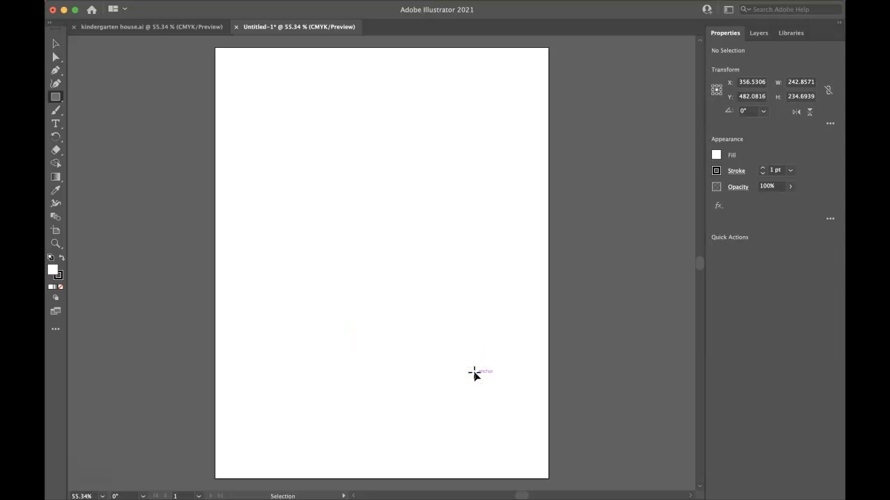
{"action": "left_click_drag", "start_coordinate": [340, 242], "coordinate": [482, 391]}
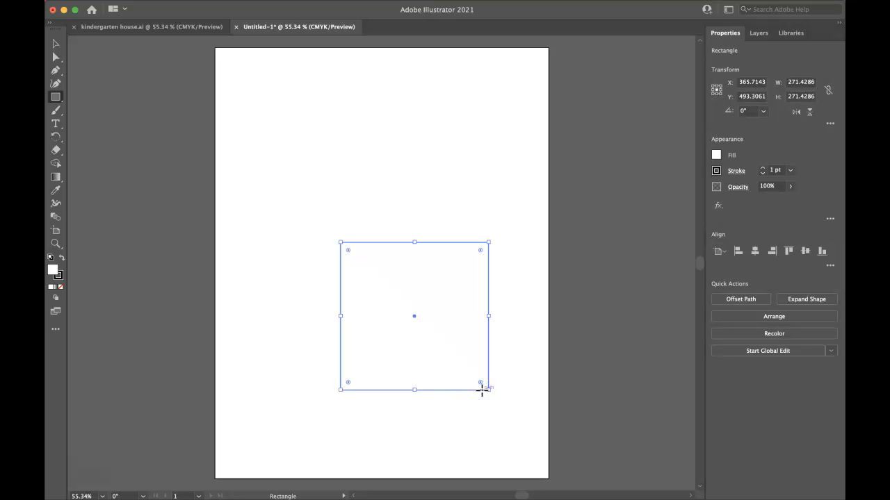
{"action": "key", "text": "super+shift+a"}
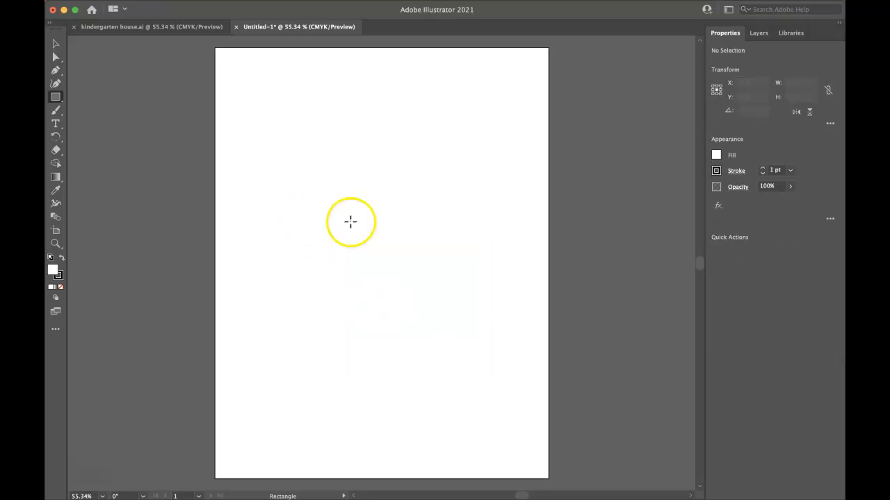
Draw a rectangle about 291 × 275 pt in the lower part of the artboard and fill it with medium blue.
{"action": "left_click_drag", "start_coordinate": [357, 262], "coordinate": [516, 414]}
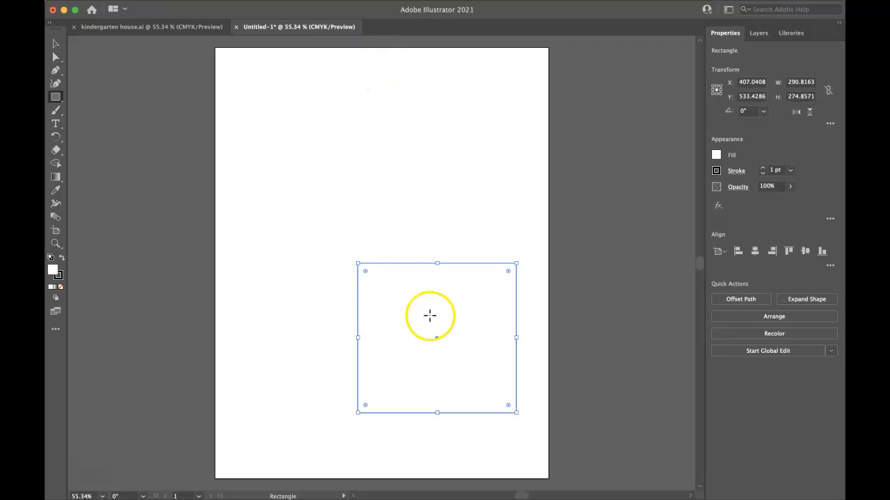
{"action": "left_click", "coordinate": [717, 156]}
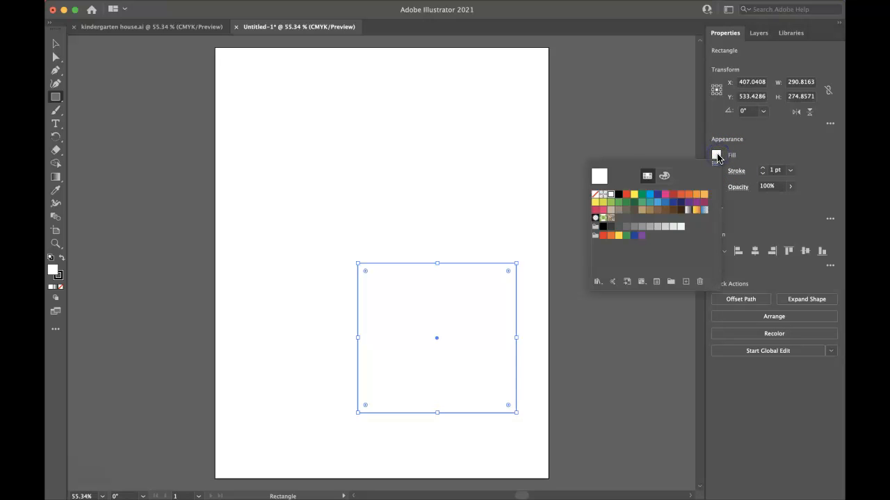
{"action": "left_click", "coordinate": [659, 207]}
{"action": "left_click", "coordinate": [665, 206]}
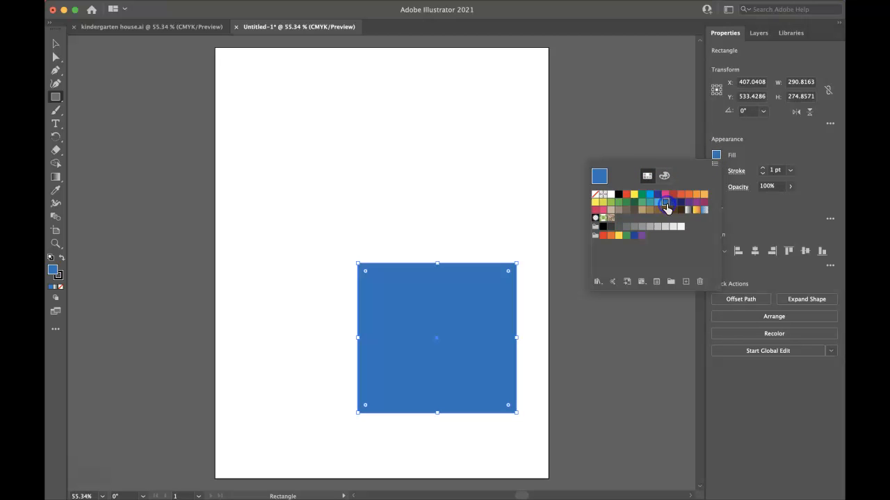
{"action": "left_click", "coordinate": [650, 195]}
{"action": "left_click", "coordinate": [657, 201]}
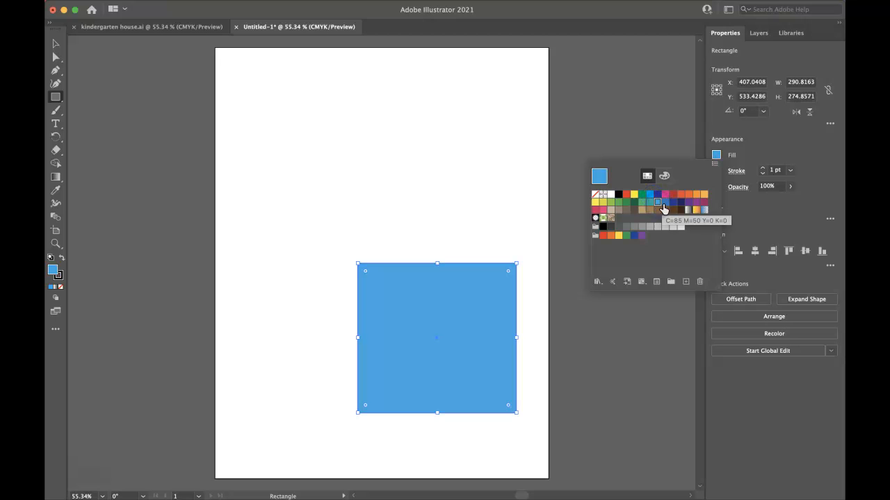
{"action": "left_click", "coordinate": [664, 177]}
{"action": "left_click", "coordinate": [653, 269]}
{"action": "left_click_drag", "start_coordinate": [653, 269], "coordinate": [656, 272]}
{"action": "left_click", "coordinate": [408, 295]}
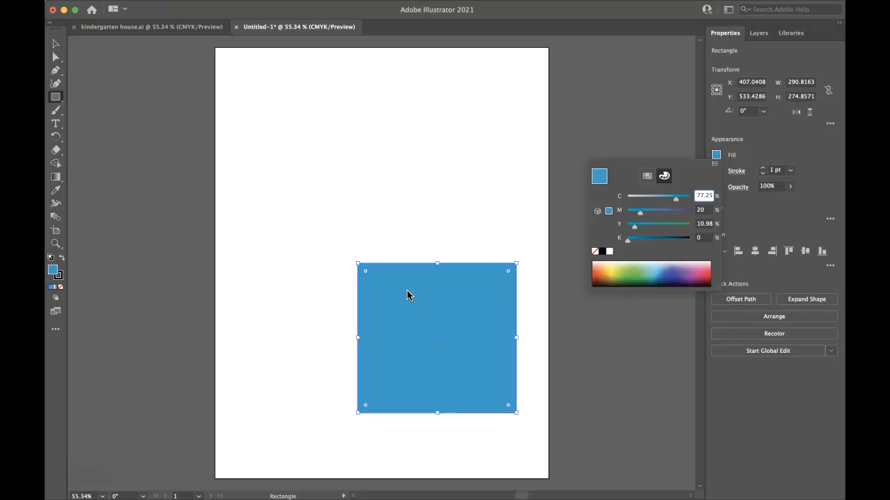
{"action": "left_click", "coordinate": [477, 325]}
{"action": "left_click_drag", "start_coordinate": [477, 308], "coordinate": [477, 299]}
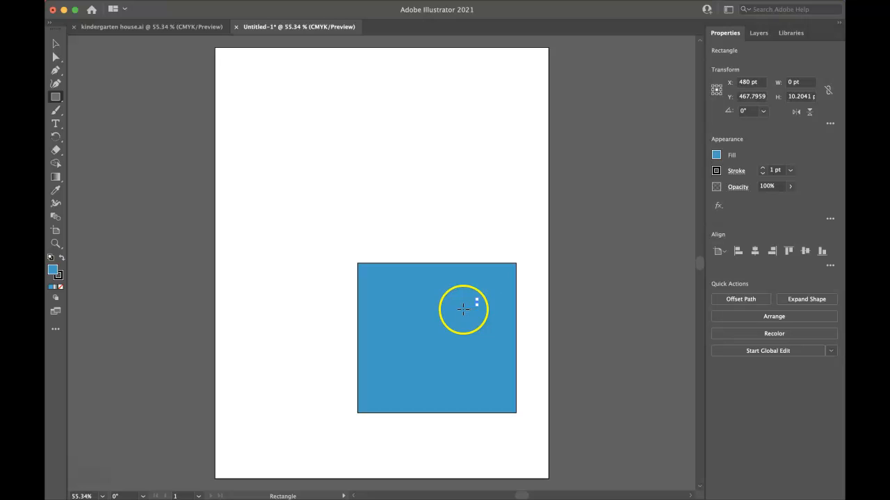
{"action": "key", "text": "Delete"}
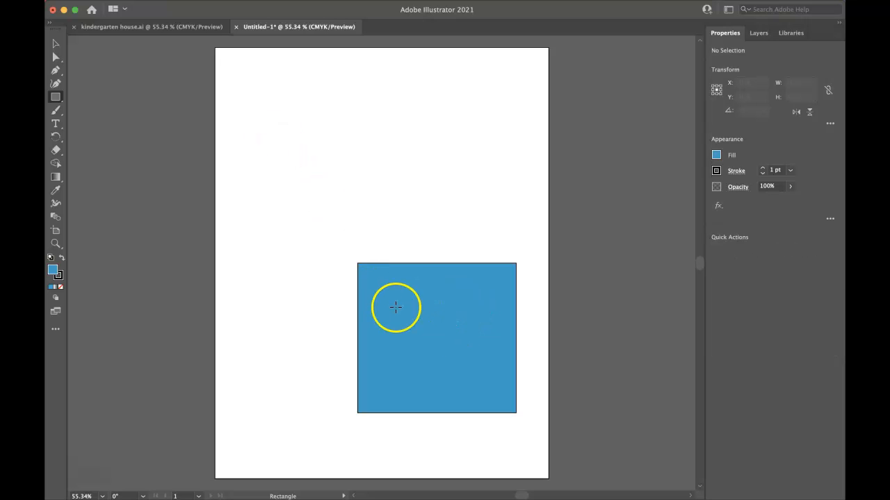
Move the blue rectangle slightly up and toward the artboard's centre and change its fill to a darker blue.
{"action": "left_click", "coordinate": [56, 43]}
{"action": "left_click_drag", "start_coordinate": [471, 392], "coordinate": [452, 362]}
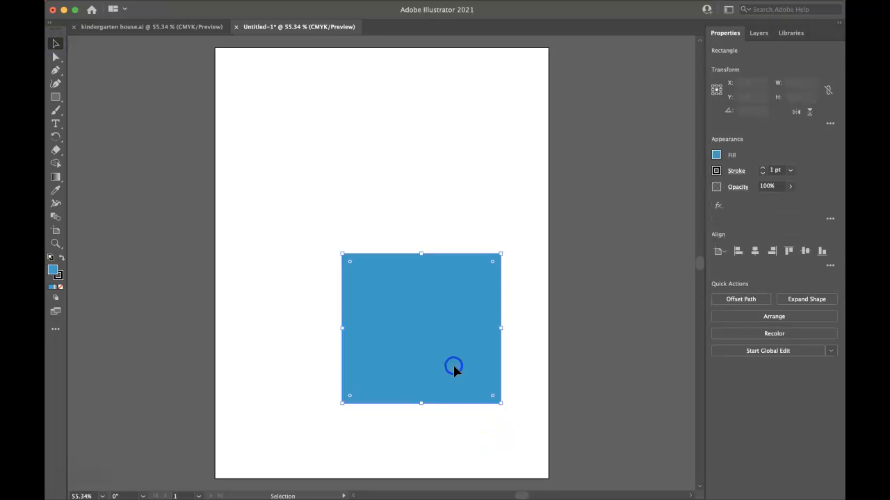
{"action": "left_click", "coordinate": [716, 155]}
{"action": "mouse_move", "coordinate": [646, 263]}
{"action": "left_mouse_down"}
{"action": "mouse_move", "coordinate": [661, 270]}
{"action": "mouse_move", "coordinate": [644, 271]}
{"action": "mouse_move", "coordinate": [660, 272]}
{"action": "left_mouse_up"}
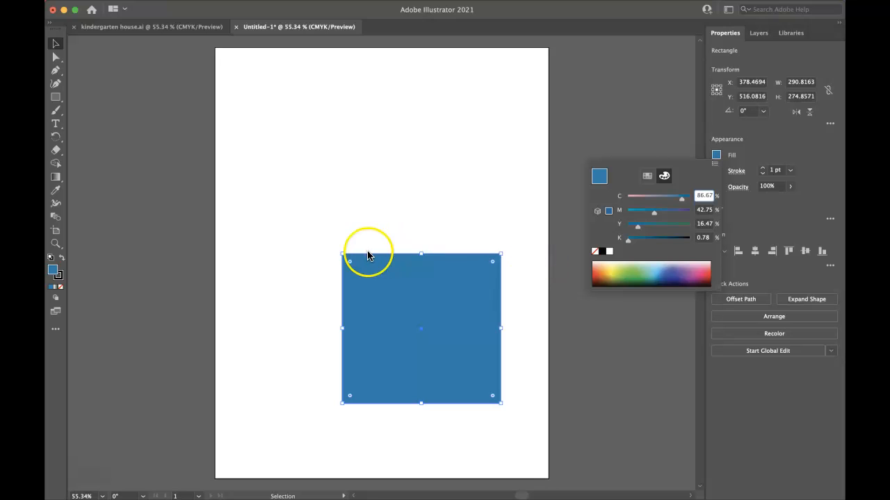
Create a triangle above the rectangle with the Polygon tool, using 3 sides and a 50 pt radius.
{"action": "left_click", "coordinate": [57, 101]}
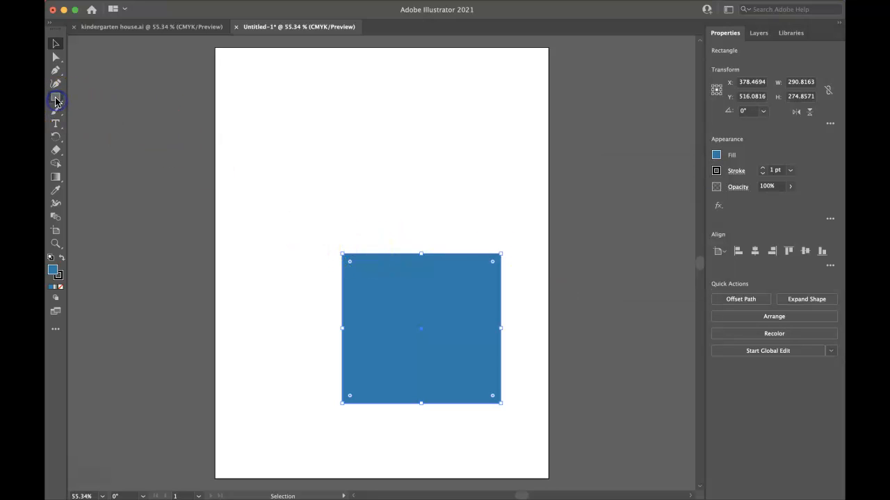
{"action": "left_click", "coordinate": [57, 102]}
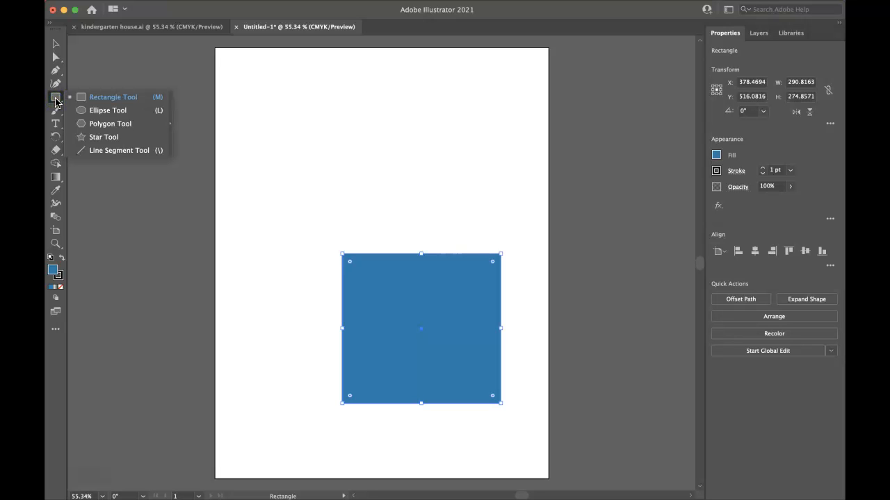
{"action": "left_click", "coordinate": [109, 126]}
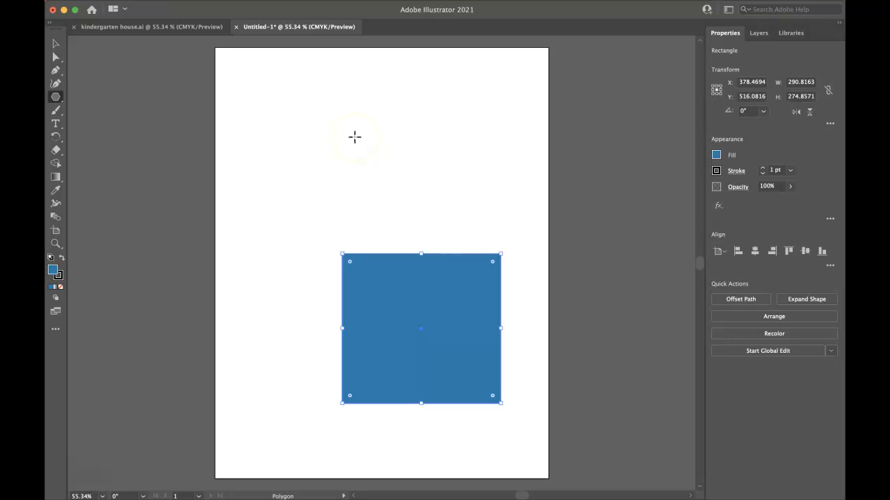
{"action": "left_click", "coordinate": [355, 137]}
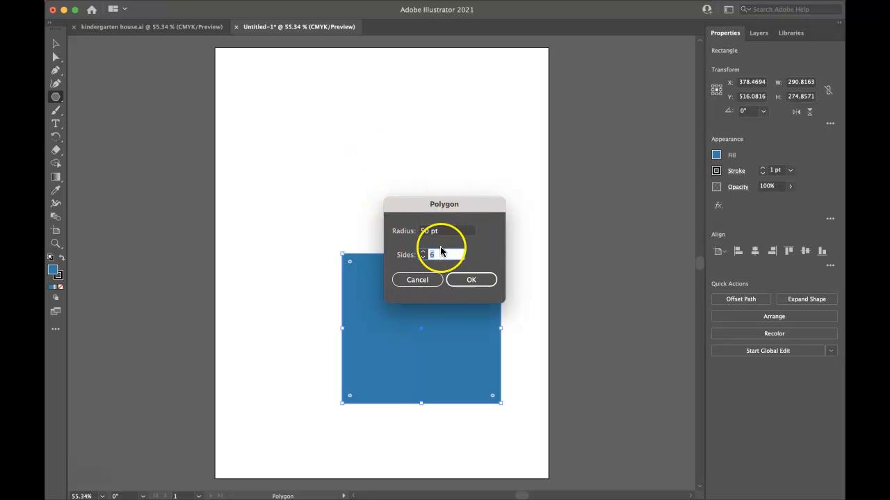
{"action": "left_click", "coordinate": [422, 258]}
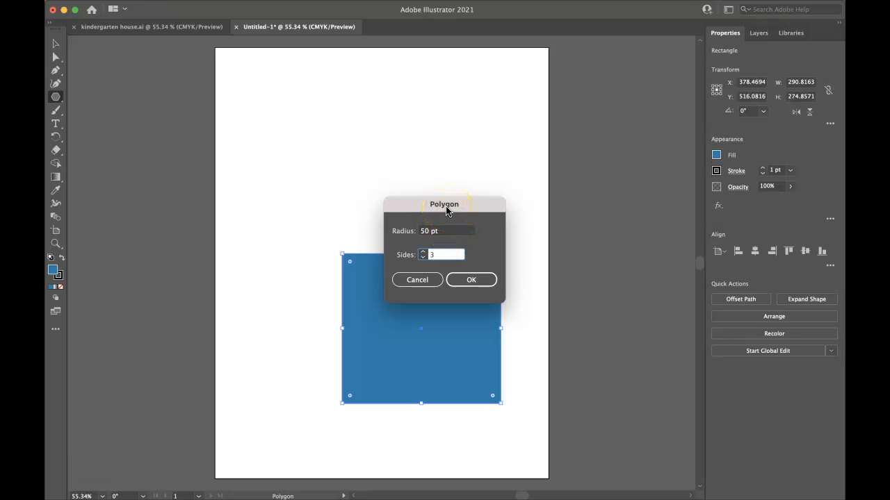
{"action": "left_click", "coordinate": [424, 256]}
{"action": "left_click", "coordinate": [461, 278]}
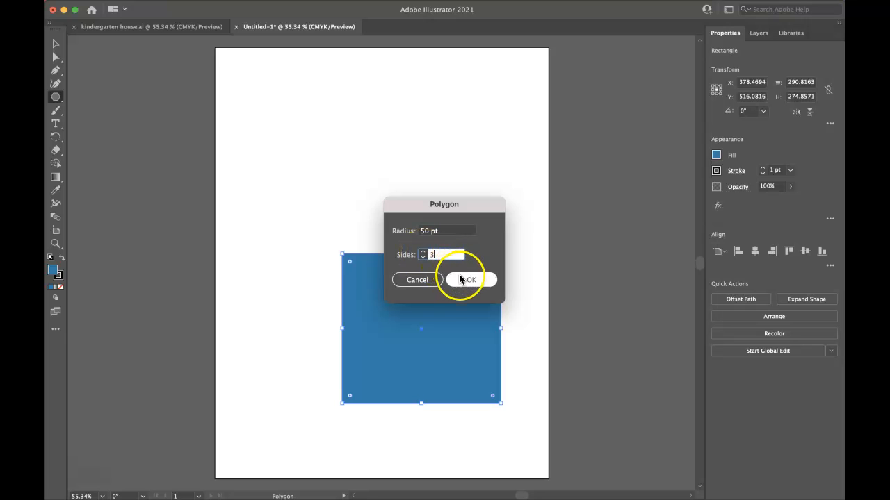
{"action": "left_click", "coordinate": [360, 149]}
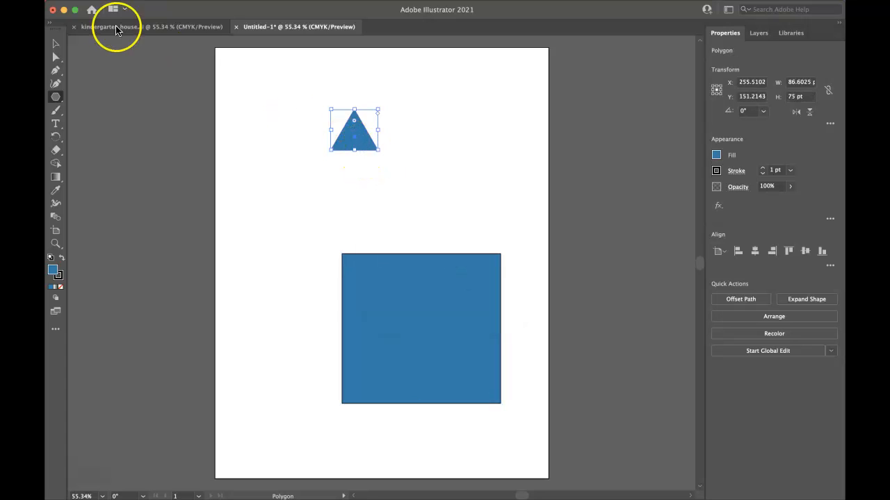
Move the triangle closer above the blue rectangle and fill it with brown.
{"action": "left_click", "coordinate": [57, 45]}
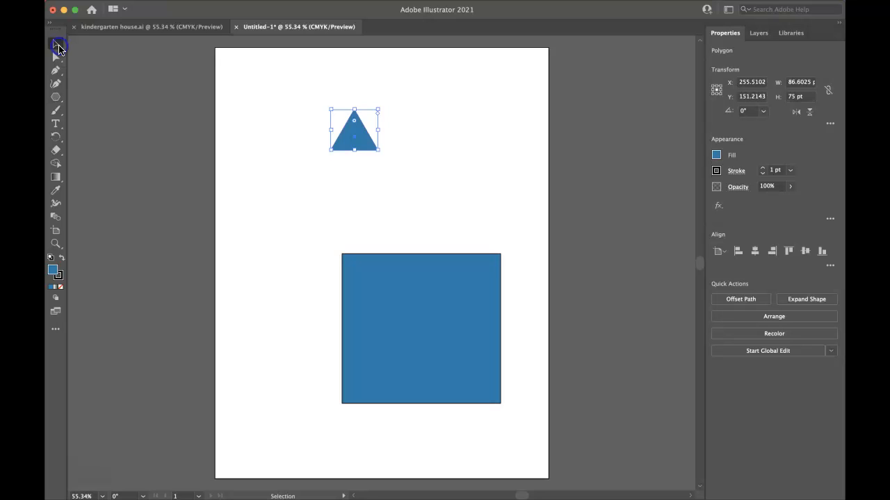
{"action": "left_click_drag", "start_coordinate": [355, 139], "coordinate": [403, 169]}
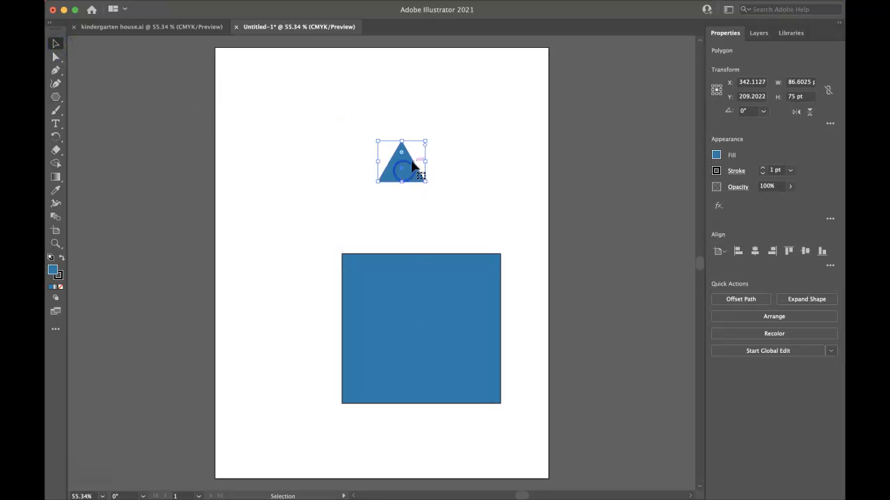
{"action": "left_click", "coordinate": [716, 155]}
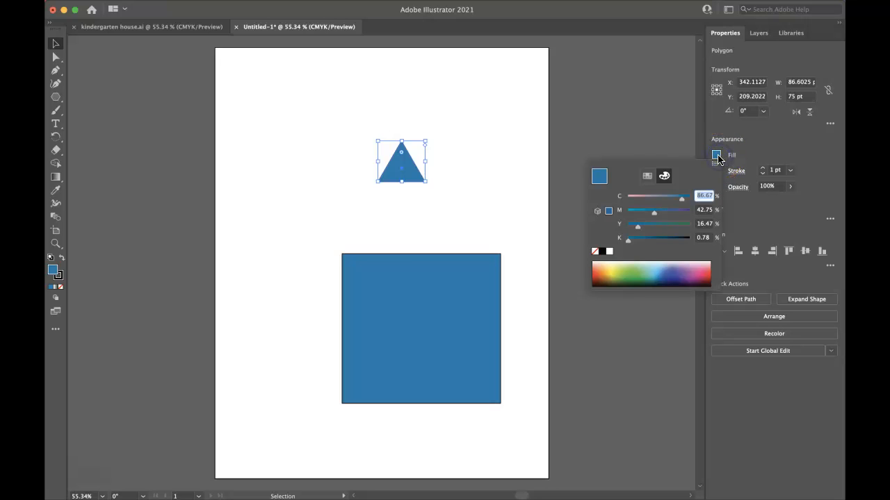
{"action": "left_click_drag", "start_coordinate": [680, 273], "coordinate": [606, 276]}
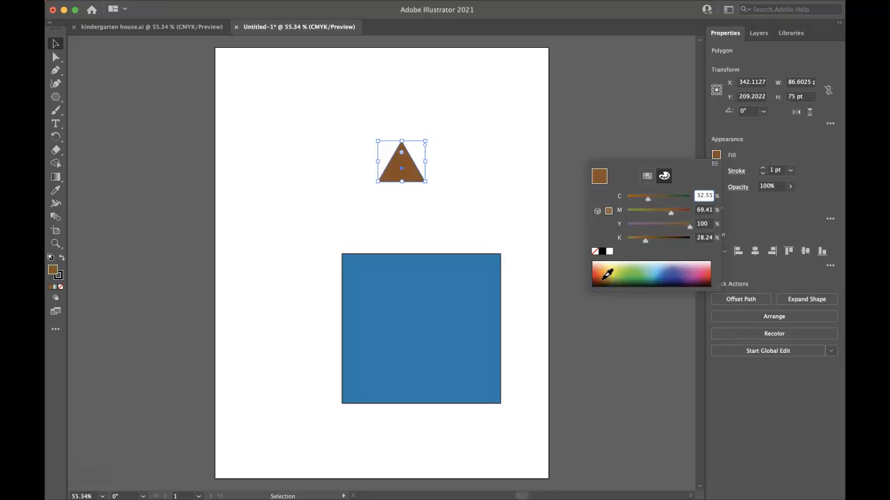
Enlarge and place the brown triangle as a roof on the rectangle's upper edge, overhanging slightly on both sides.
{"action": "left_click", "coordinate": [425, 182]}
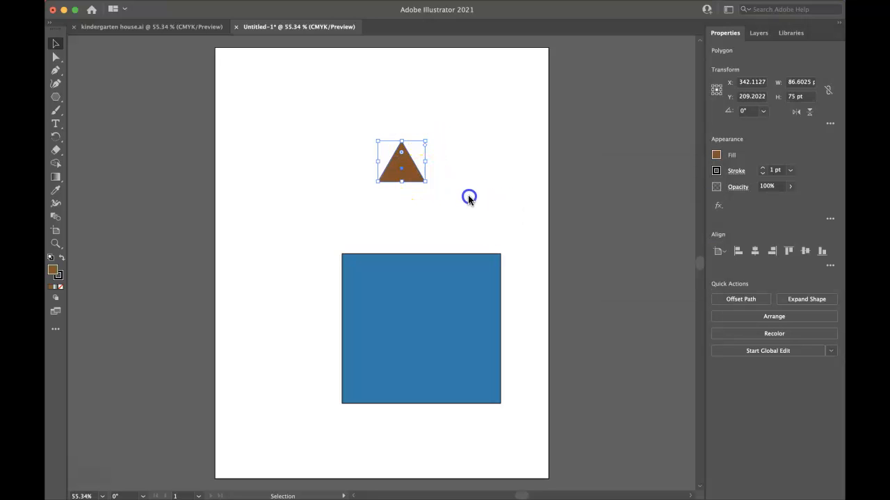
{"action": "left_click_drag", "start_coordinate": [426, 181], "coordinate": [515, 255]}
{"action": "left_click", "coordinate": [522, 285]}
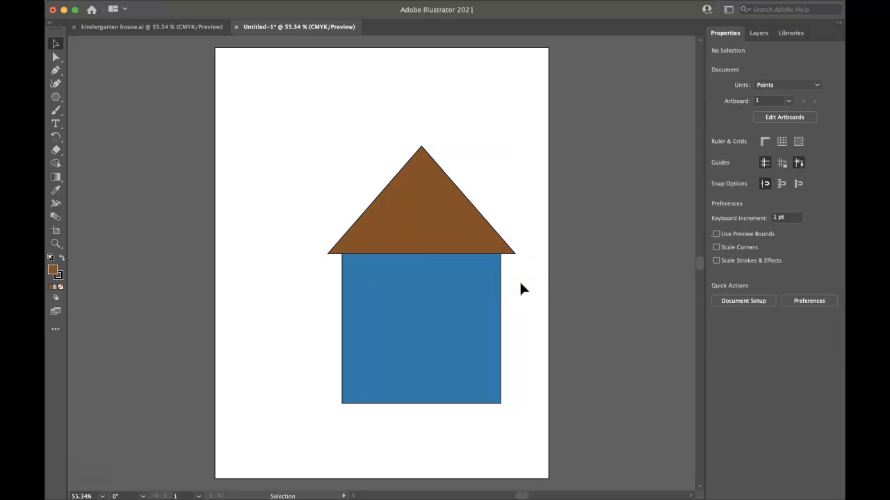
Draw a door rectangle about 74 × 133 pt at the middle of the house's base and fill it with white.
{"action": "left_click", "coordinate": [55, 97]}
{"action": "left_click_drag", "start_coordinate": [55, 97], "coordinate": [100, 97]}
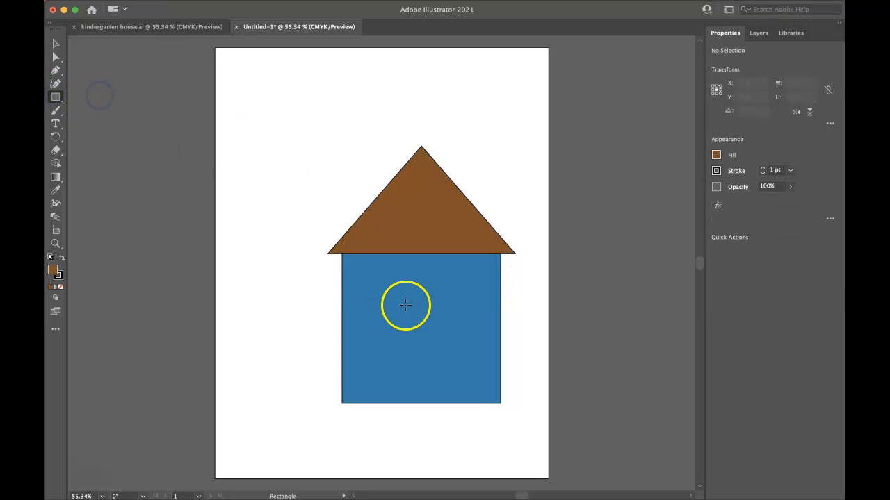
{"action": "left_click_drag", "start_coordinate": [405, 332], "coordinate": [445, 403]}
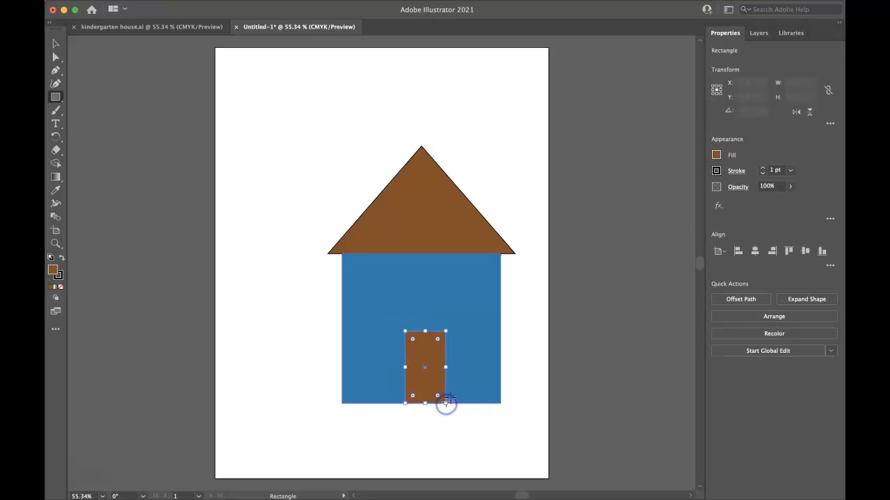
{"action": "left_click", "coordinate": [716, 155]}
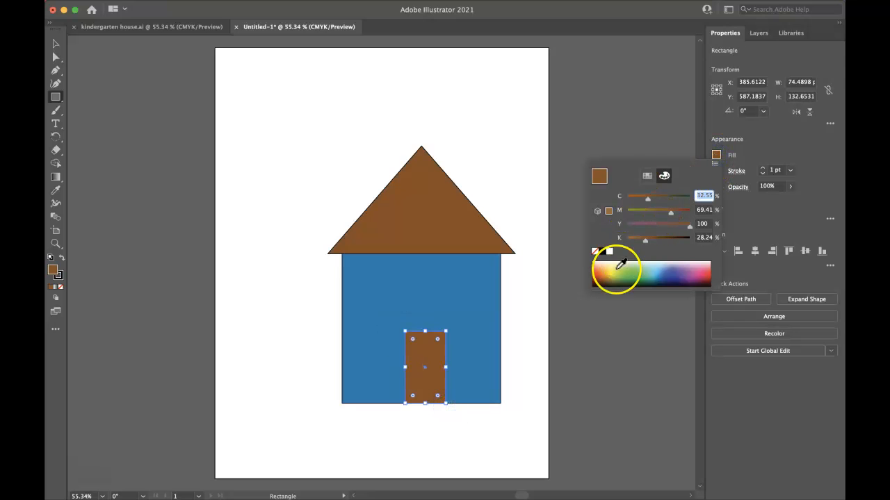
{"action": "left_click", "coordinate": [609, 251]}
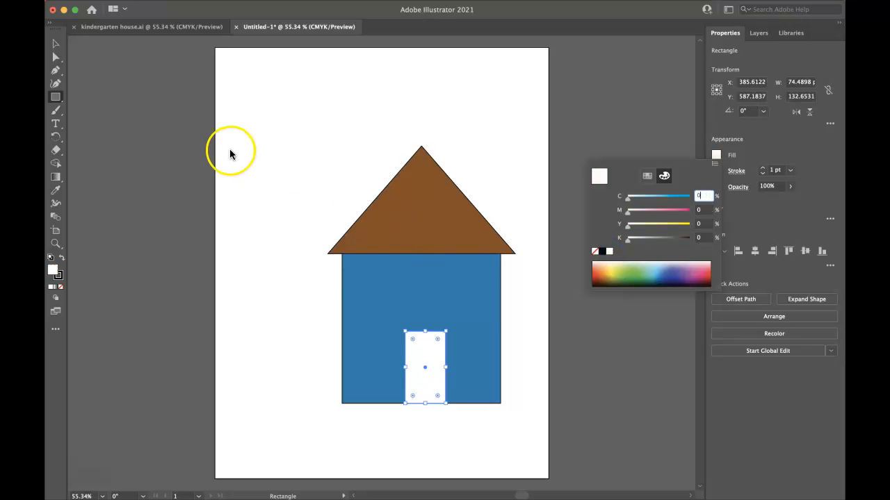
Draw a white window rectangle about 85 × 79 pt at the wall's upper left and place a copy level with it at the upper right.
{"action": "left_click", "coordinate": [351, 267]}
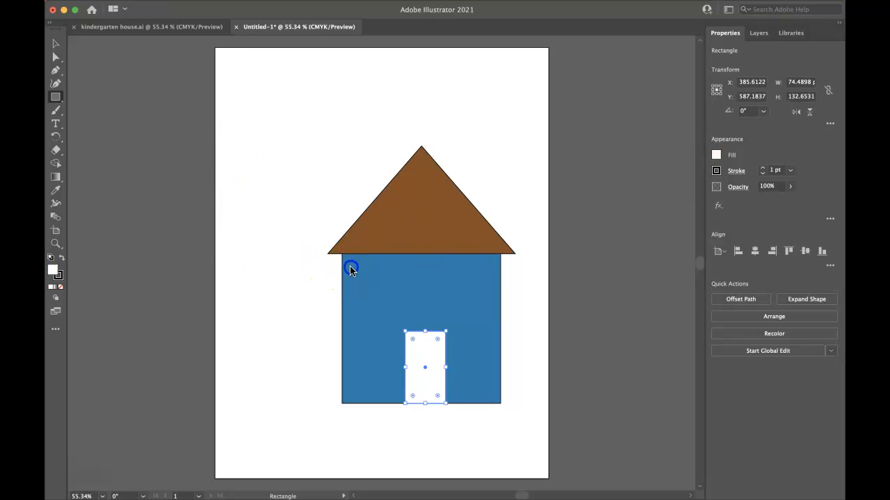
{"action": "left_click_drag", "start_coordinate": [352, 270], "coordinate": [398, 313]}
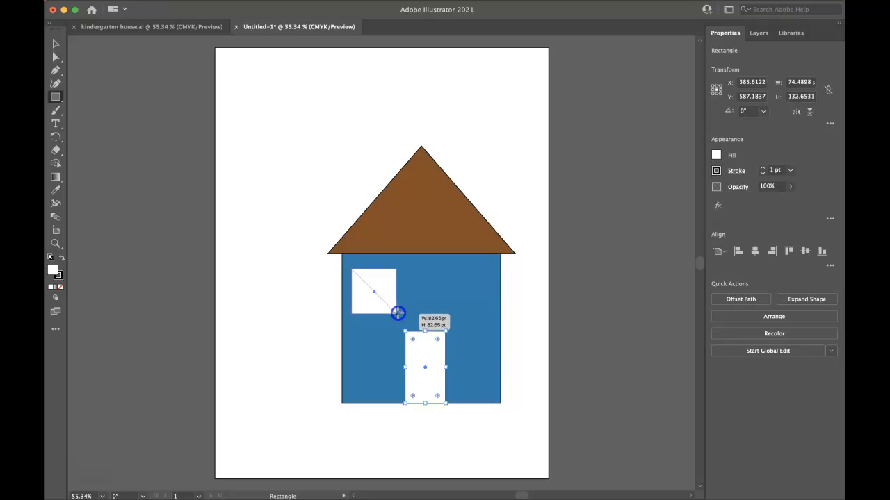
{"action": "left_click_drag", "start_coordinate": [398, 313], "coordinate": [399, 313]}
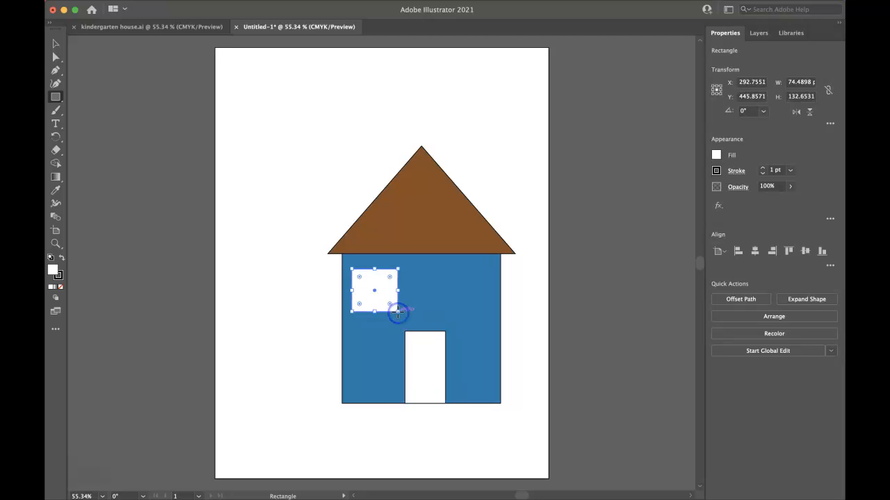
{"action": "left_click_drag", "start_coordinate": [399, 314], "coordinate": [471, 298]}
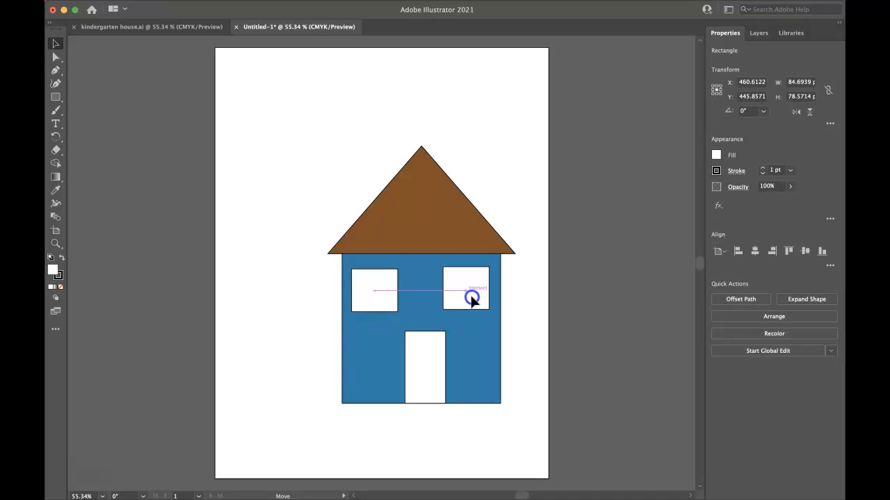
{"action": "left_click_drag", "start_coordinate": [472, 299], "coordinate": [471, 300]}
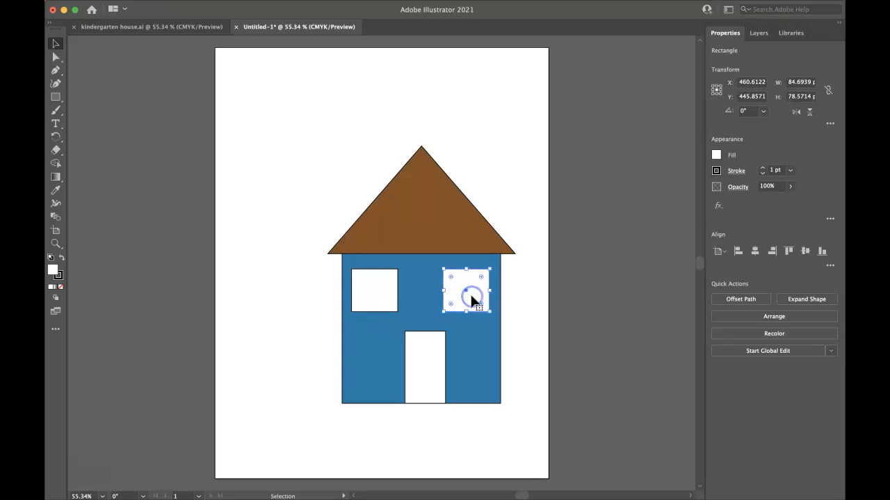
Draw a vertical and a horizontal line segment crossing at the centre of the left window as its panes' dividers.
{"action": "left_click", "coordinate": [51, 103]}
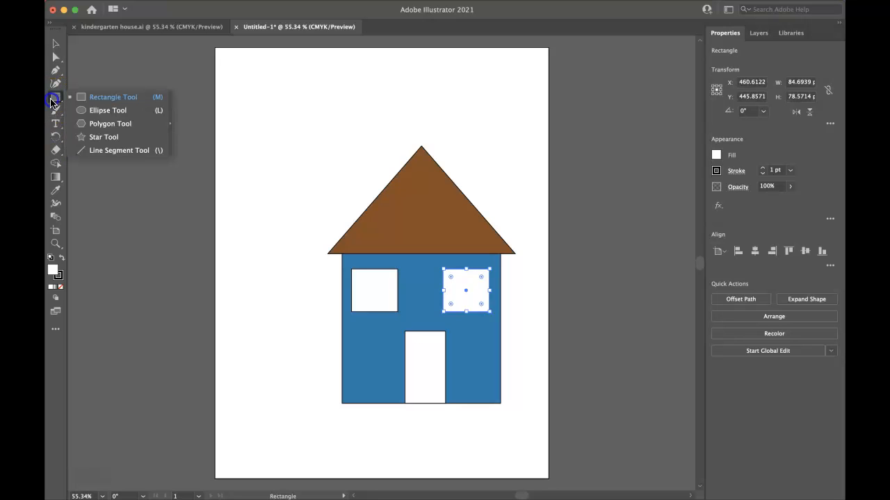
{"action": "left_click", "coordinate": [104, 150]}
{"action": "mouse_move", "coordinate": [374, 269]}
{"action": "left_mouse_down"}
{"action": "mouse_move", "coordinate": [374, 312]}
{"action": "mouse_move", "coordinate": [397, 290]}
{"action": "left_mouse_up"}
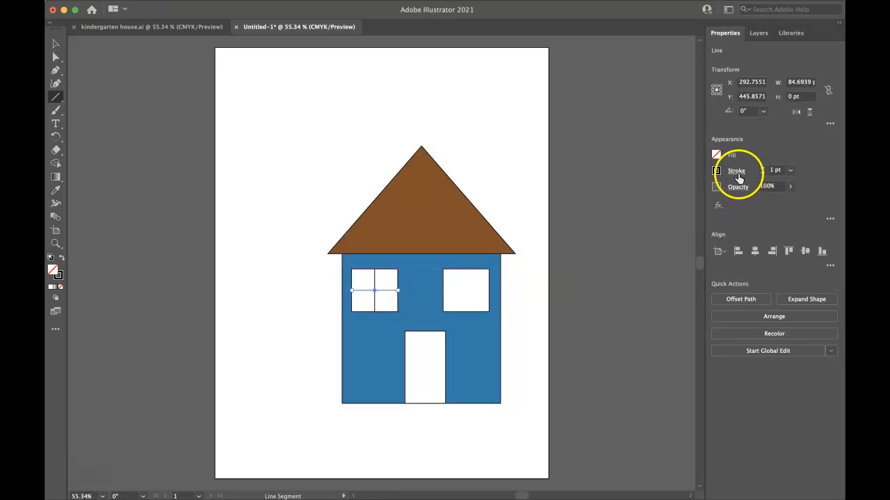
Set the stroke weight of both divider lines in the left window to 4 pt.
{"action": "left_click", "coordinate": [56, 43]}
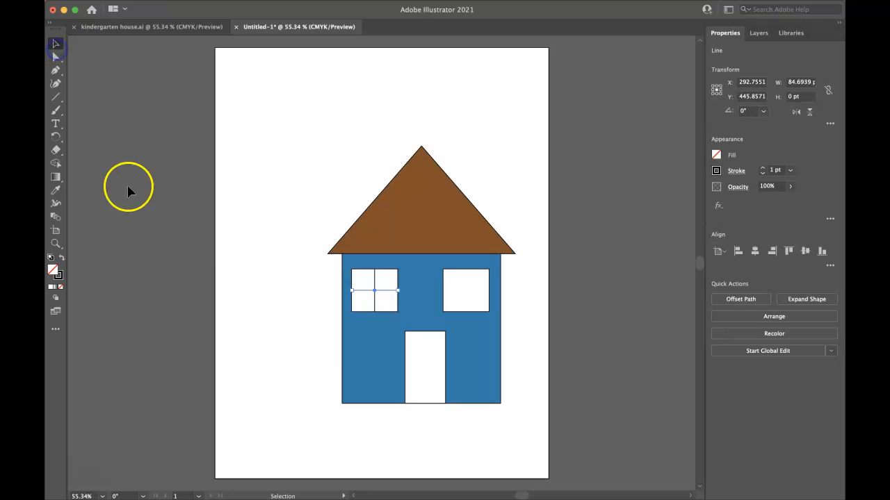
{"action": "left_click", "coordinate": [129, 192]}
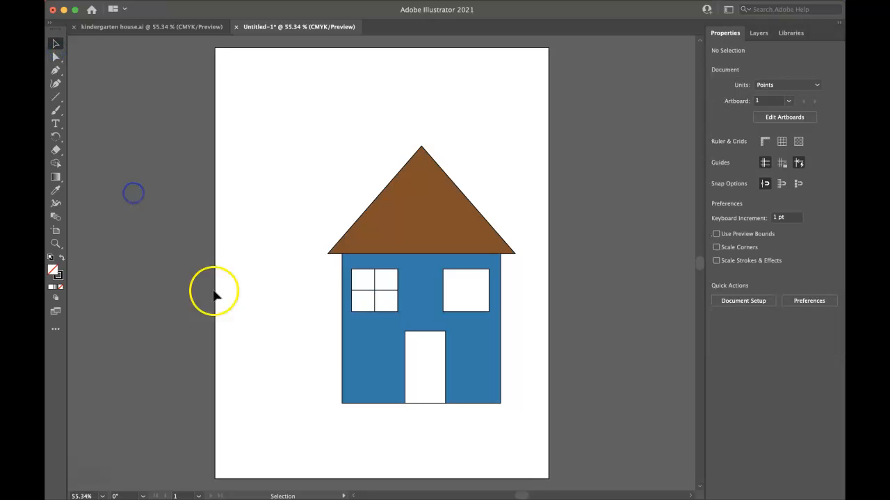
{"action": "left_click", "coordinate": [374, 310]}
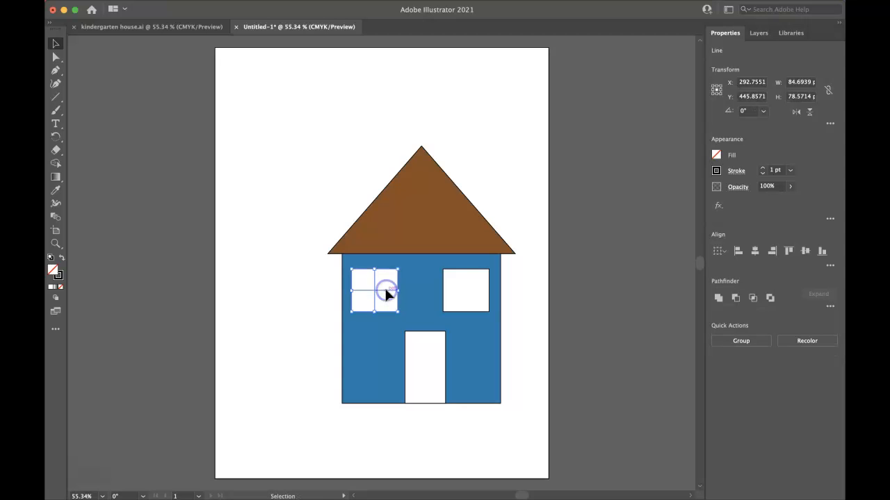
{"action": "left_click", "coordinate": [382, 290], "text": "shift"}
{"action": "left_click", "coordinate": [764, 177]}
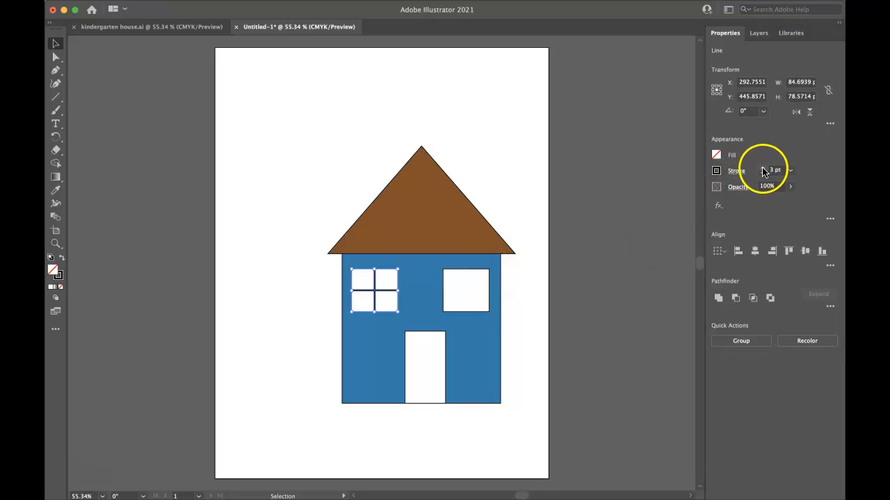
{"action": "left_click", "coordinate": [763, 169]}
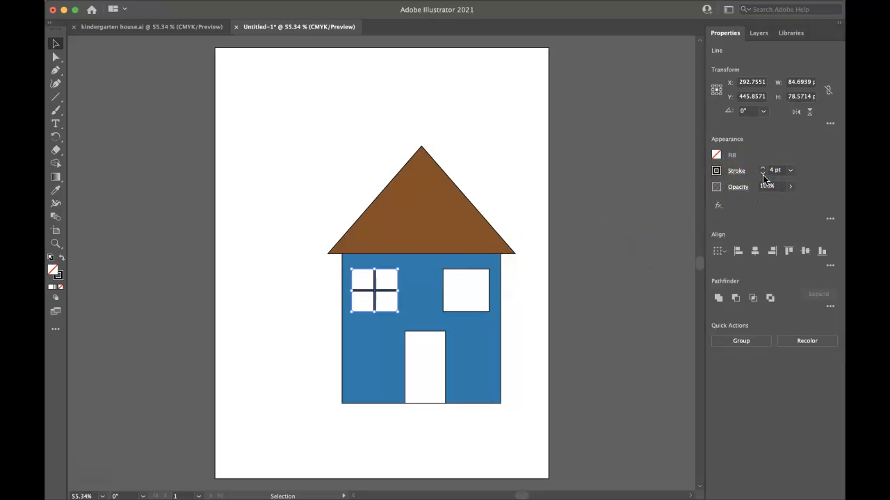
Copy the crossed divider lines from the left window onto the centre of the right window.
{"action": "key", "text": "super"}
{"action": "left_click_drag", "start_coordinate": [374, 301], "coordinate": [470, 293]}
{"action": "left_click", "coordinate": [563, 295]}
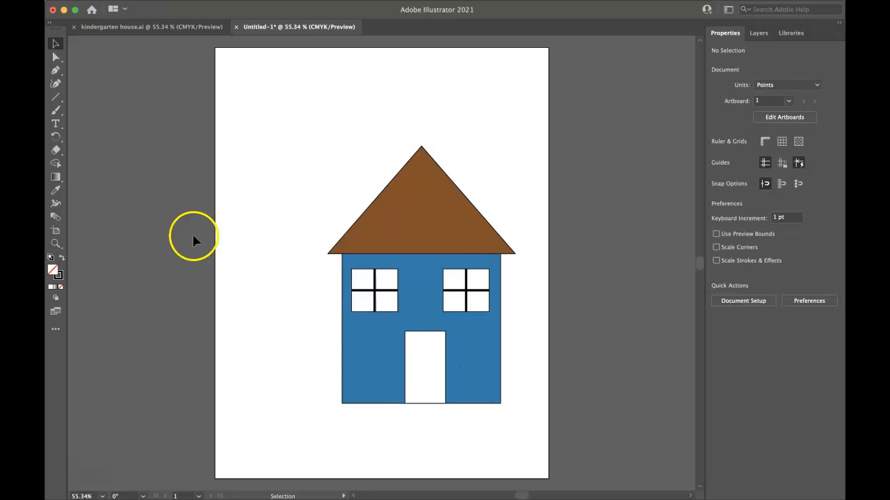
Draw a doorknob circle about 12 pt in diameter near the right edge of the door, halfway up.
{"action": "left_click", "coordinate": [58, 100]}
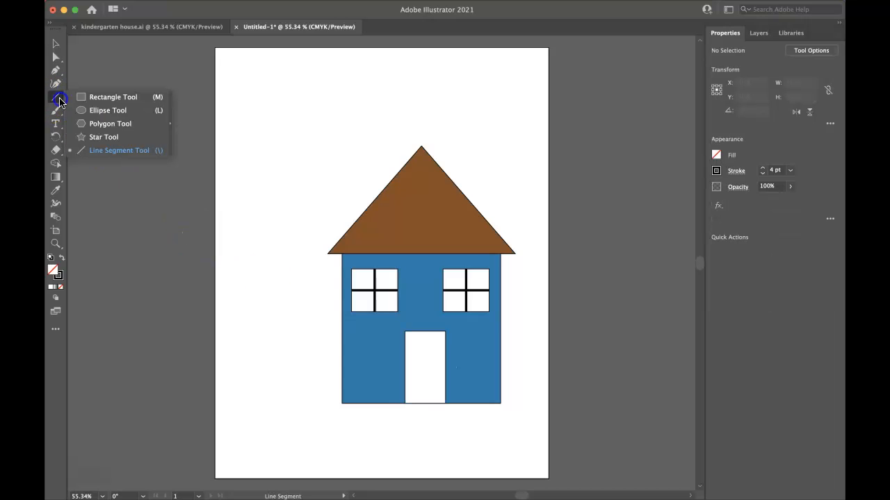
{"action": "left_click", "coordinate": [106, 109]}
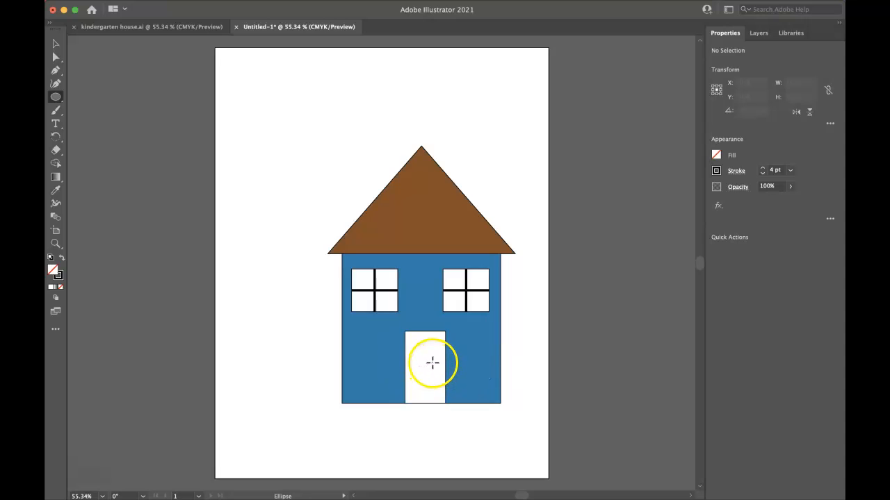
{"action": "left_click_drag", "start_coordinate": [433, 362], "coordinate": [439, 369]}
{"action": "left_click", "coordinate": [56, 42]}
{"action": "left_click", "coordinate": [104, 113]}
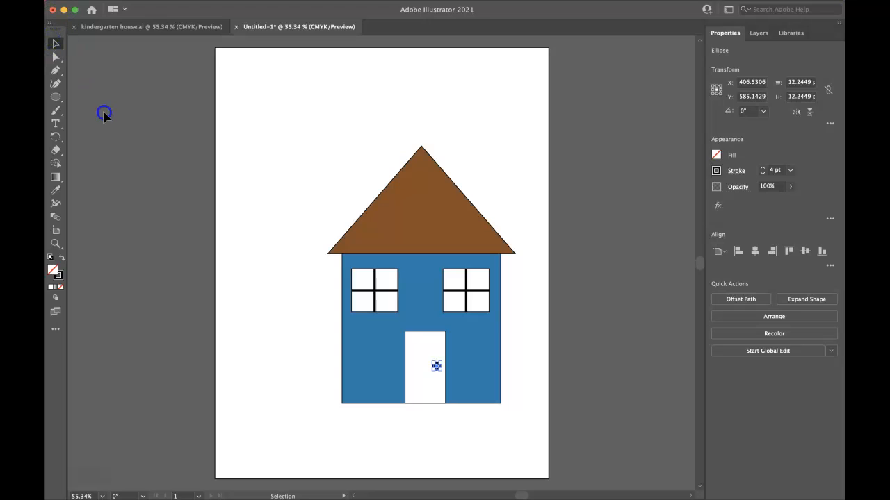
Fill the doorknob circle with black.
{"action": "left_click", "coordinate": [436, 366]}
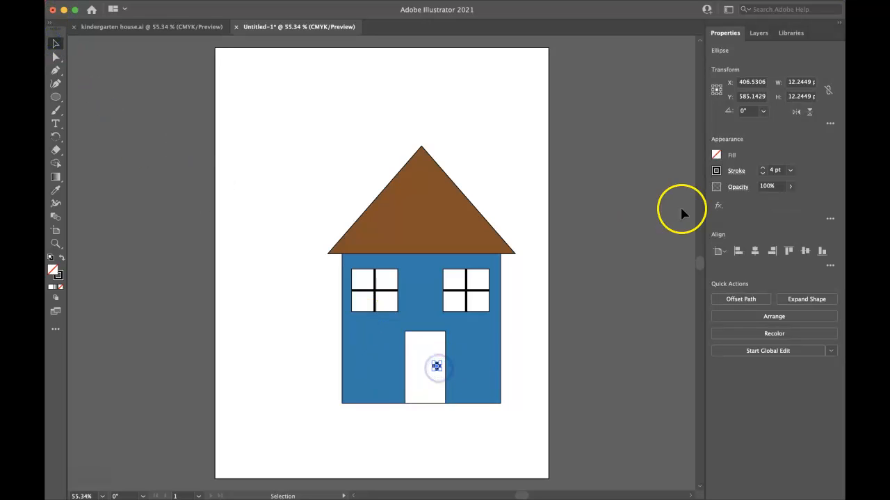
{"action": "left_click", "coordinate": [716, 156]}
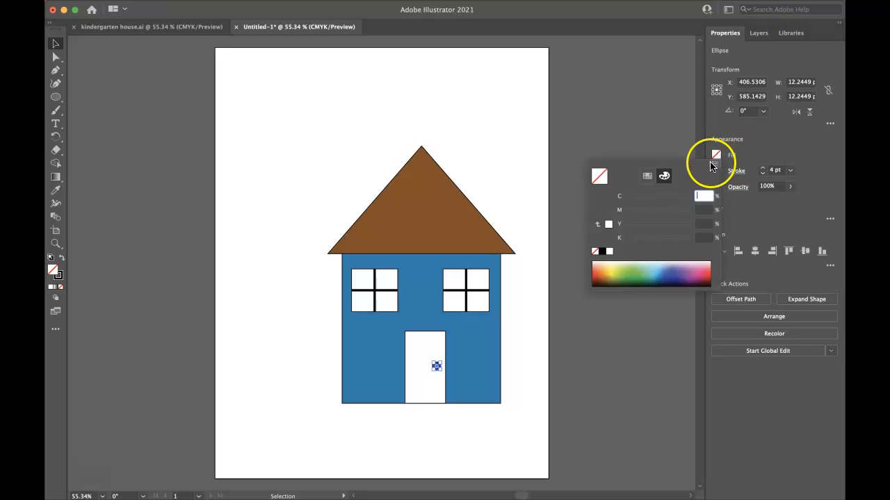
{"action": "left_click", "coordinate": [602, 251]}
{"action": "left_click", "coordinate": [572, 319]}
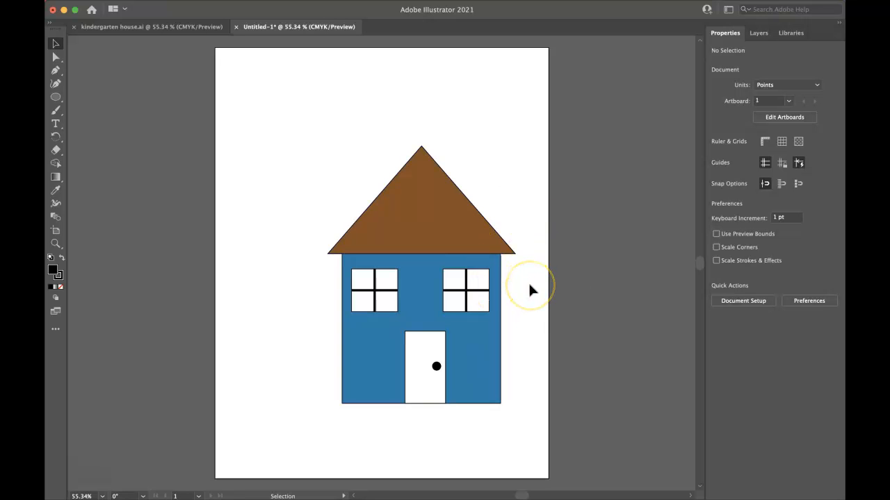
Draw a ground rectangle about 612 × 166 pt across the artboard's bottom, overlapping the house's base, and fill it with medium green.
{"action": "left_click", "coordinate": [57, 96]}
{"action": "left_click", "coordinate": [87, 97]}
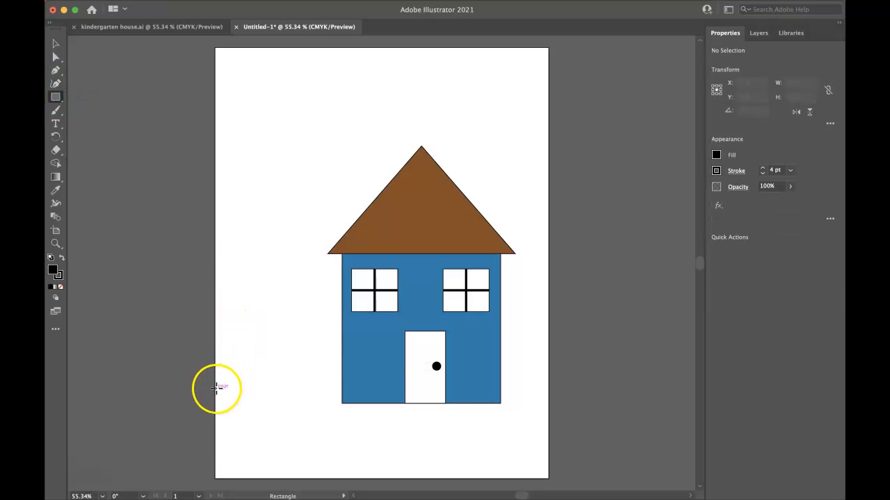
{"action": "left_click_drag", "start_coordinate": [214, 388], "coordinate": [548, 479]}
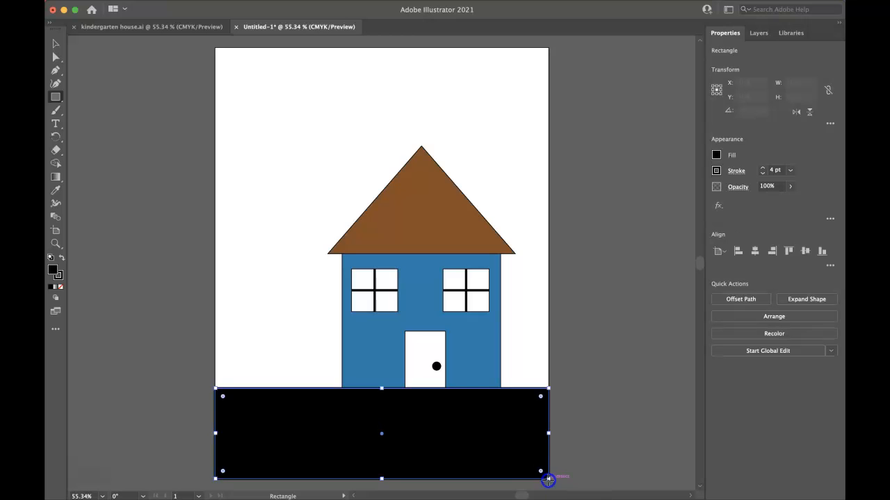
{"action": "left_click", "coordinate": [716, 155]}
{"action": "left_click", "coordinate": [625, 267]}
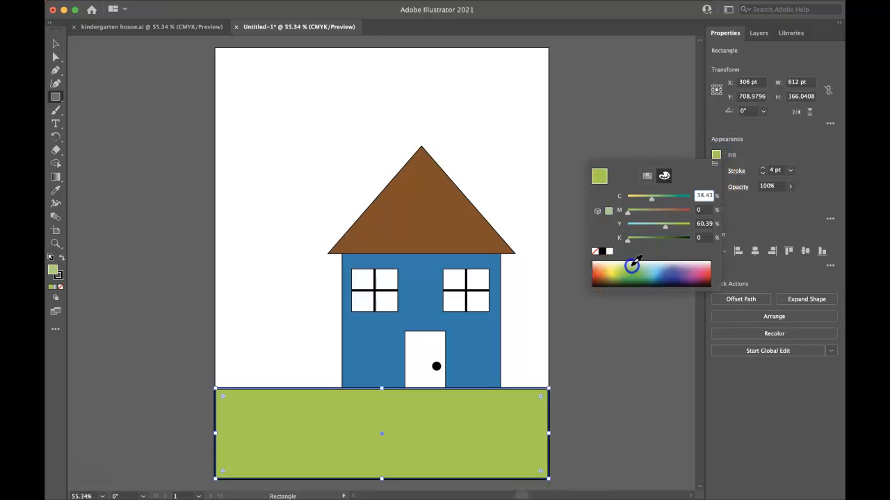
{"action": "left_click", "coordinate": [636, 269]}
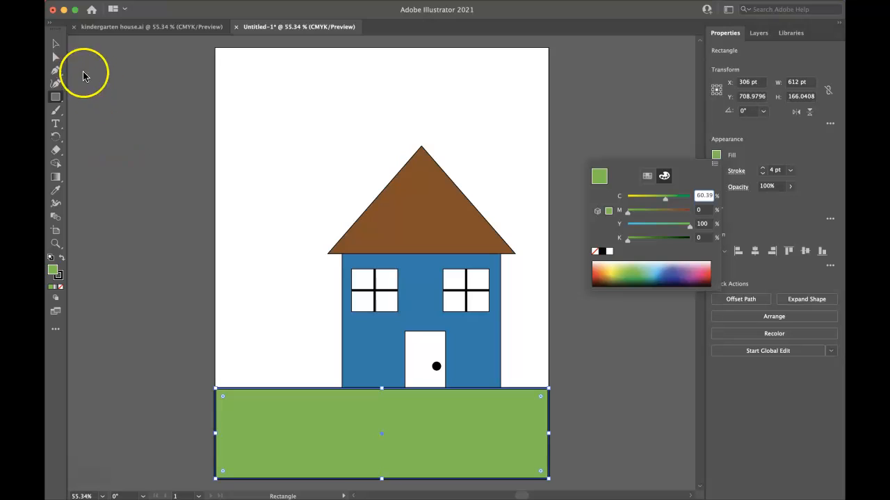
{"action": "left_click", "coordinate": [55, 45]}
{"action": "left_click", "coordinate": [94, 174]}
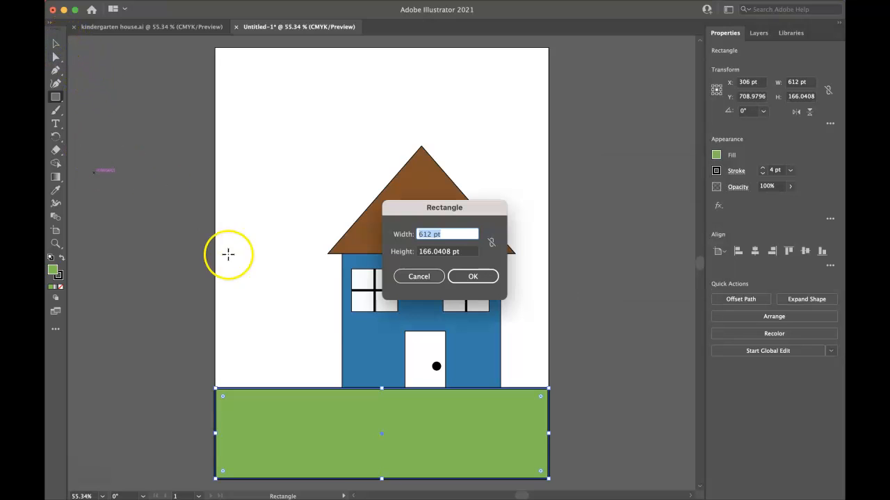
{"action": "left_click", "coordinate": [408, 279]}
{"action": "left_click", "coordinate": [55, 44]}
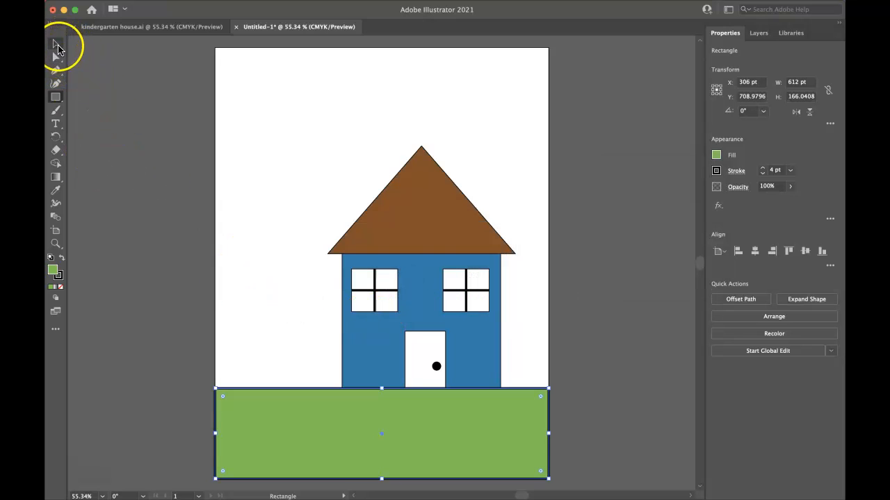
{"action": "left_click", "coordinate": [174, 280]}
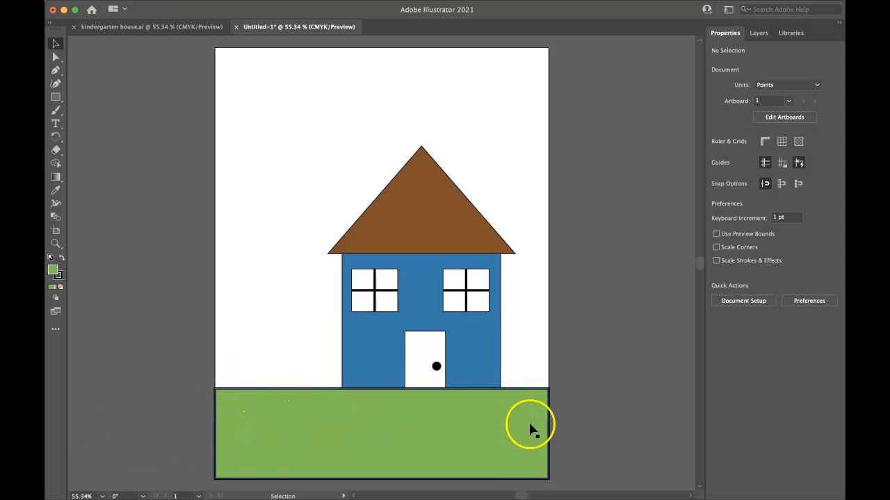
Remove the outline from the green ground rectangle by setting its stroke to None.
{"action": "left_click", "coordinate": [306, 433]}
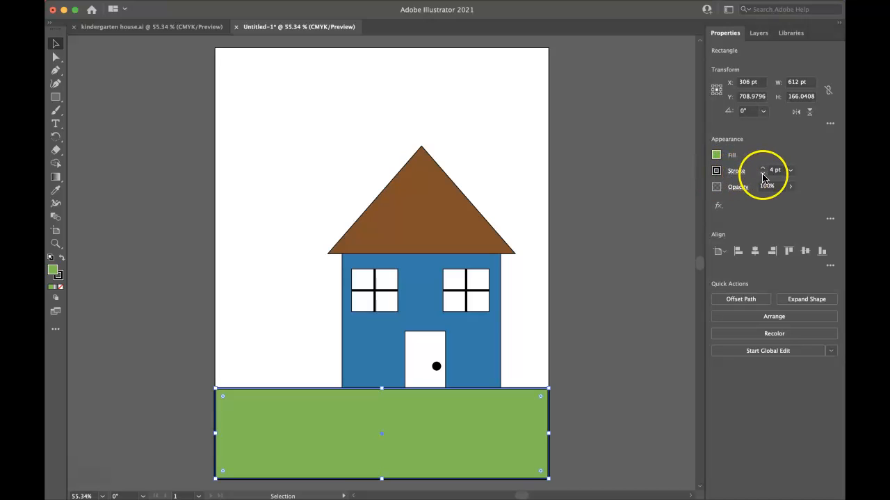
{"action": "left_click", "coordinate": [718, 172]}
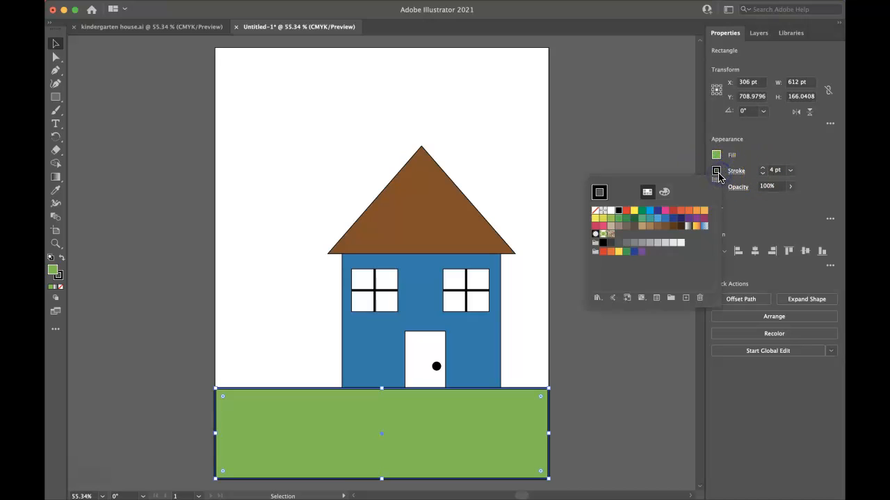
{"action": "left_click", "coordinate": [595, 215]}
{"action": "left_click", "coordinate": [571, 352]}
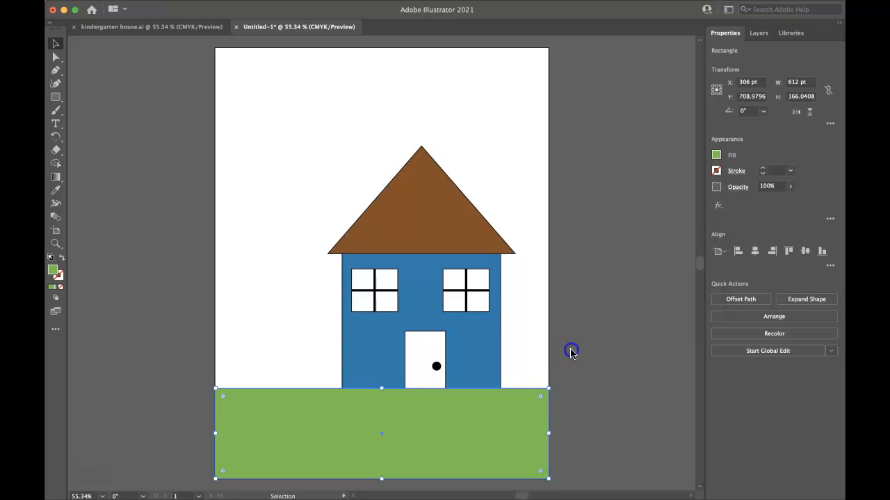
{"action": "left_click", "coordinate": [592, 354]}
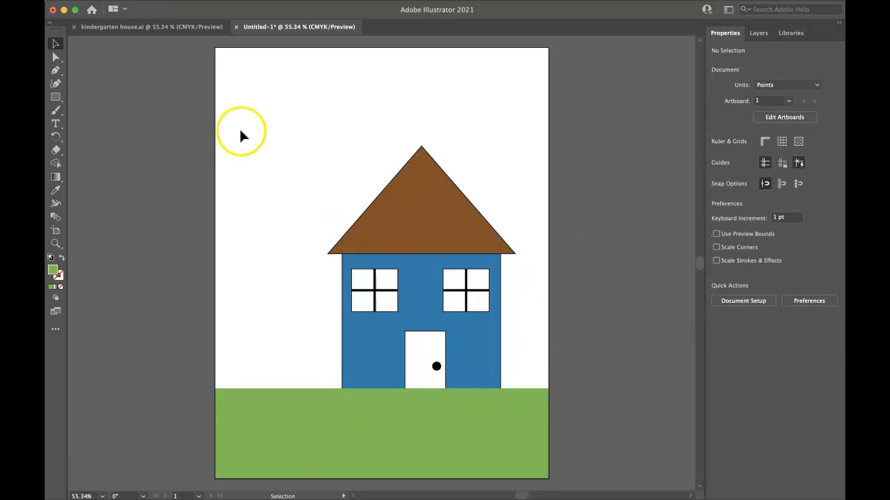
Draw a sky rectangle about 612 × 637 pt from the artboard's top edge to just below the ground's upper edge and fill it with light blue.
{"action": "left_click", "coordinate": [55, 97]}
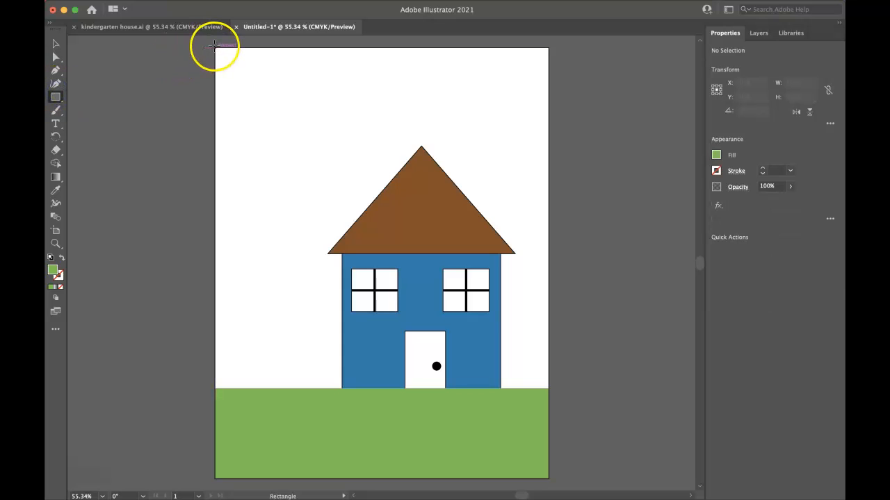
{"action": "left_click_drag", "start_coordinate": [214, 48], "coordinate": [549, 394]}
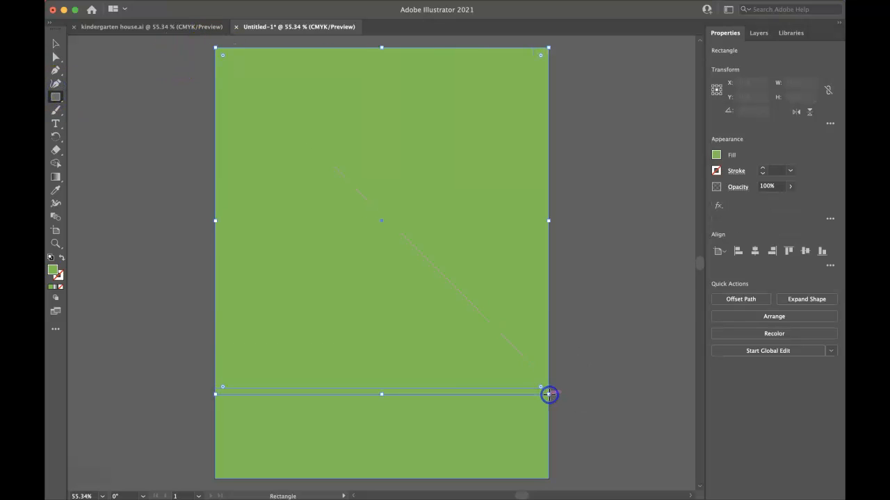
{"action": "left_click", "coordinate": [716, 155]}
{"action": "left_click", "coordinate": [654, 262]}
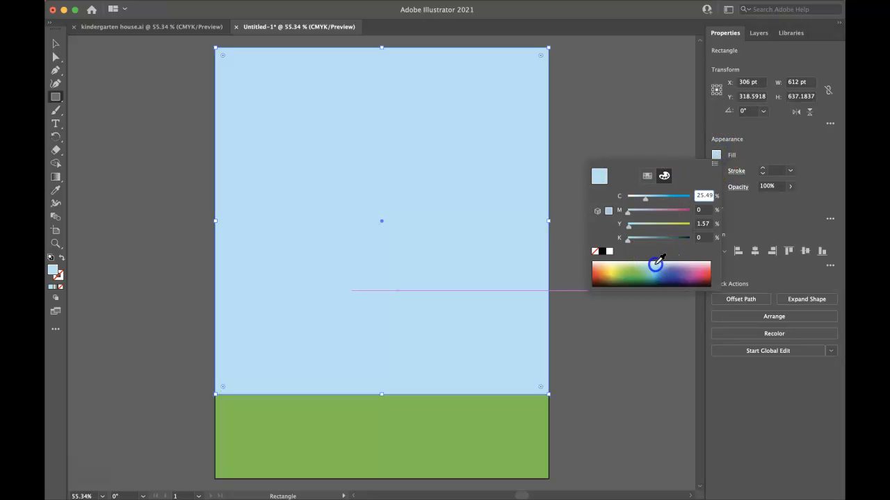
{"action": "left_click", "coordinate": [682, 109]}
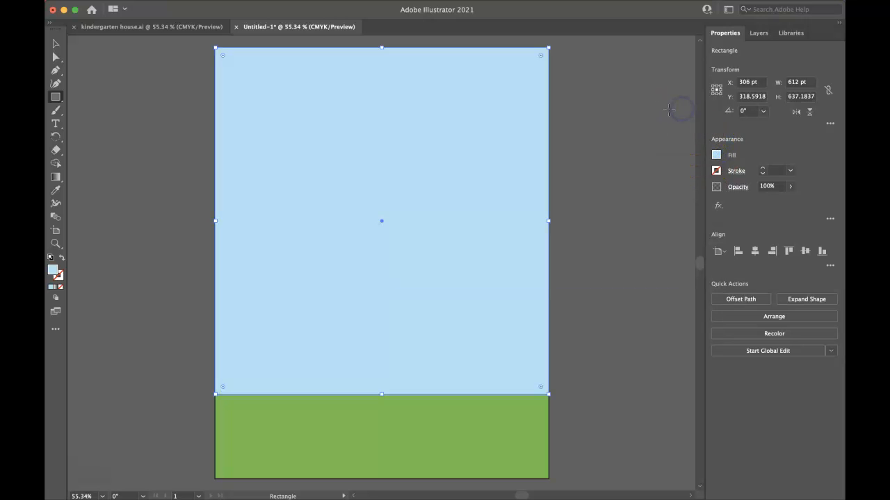
{"action": "left_click", "coordinate": [667, 109]}
{"action": "left_click", "coordinate": [409, 277]}
{"action": "left_click", "coordinate": [56, 43]}
{"action": "left_click", "coordinate": [124, 141]}
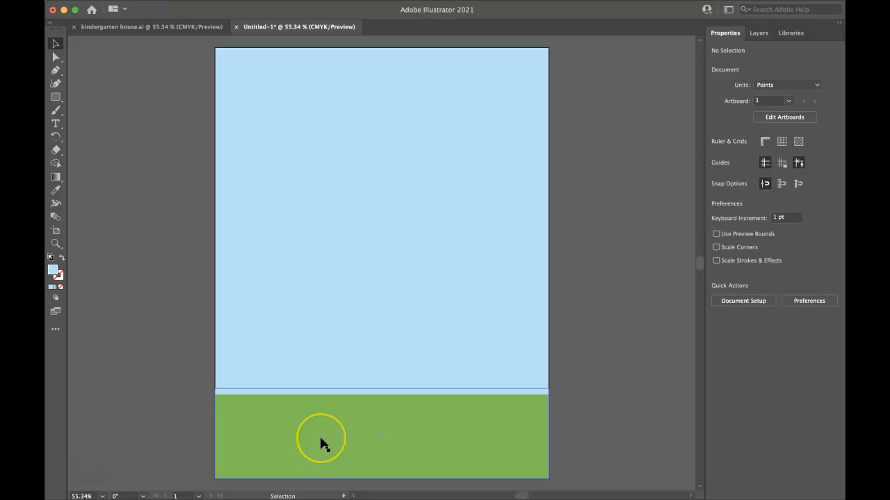
Expand Layer 1 and send the green ground rectangle to the bottom of the stack, then place the sky rectangle directly above it, behind the house.
{"action": "left_click", "coordinate": [368, 363]}
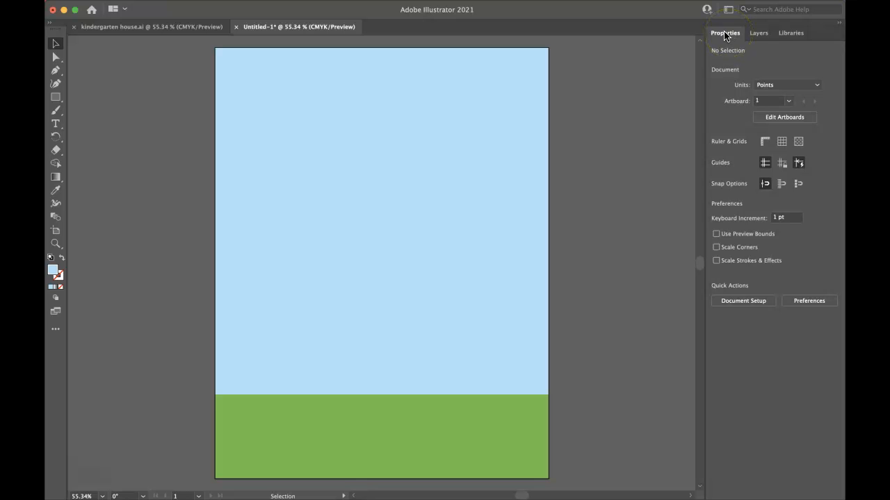
{"action": "left_click", "coordinate": [518, 146]}
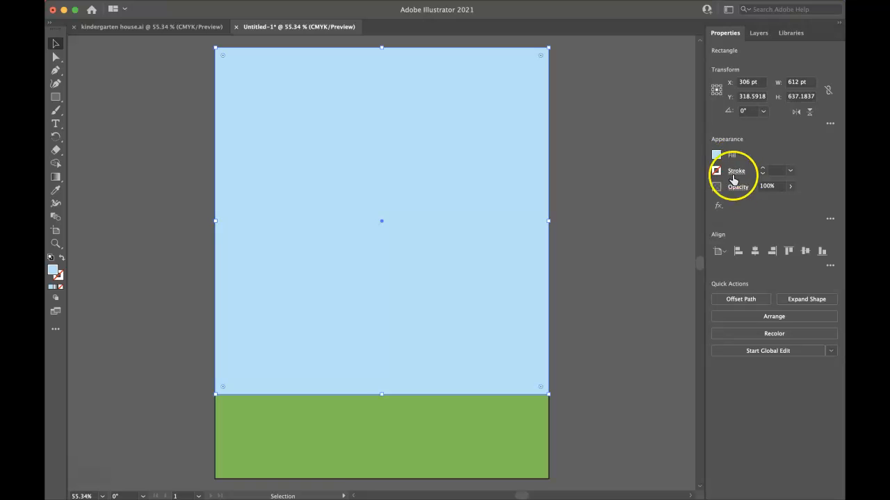
{"action": "left_click", "coordinate": [757, 35]}
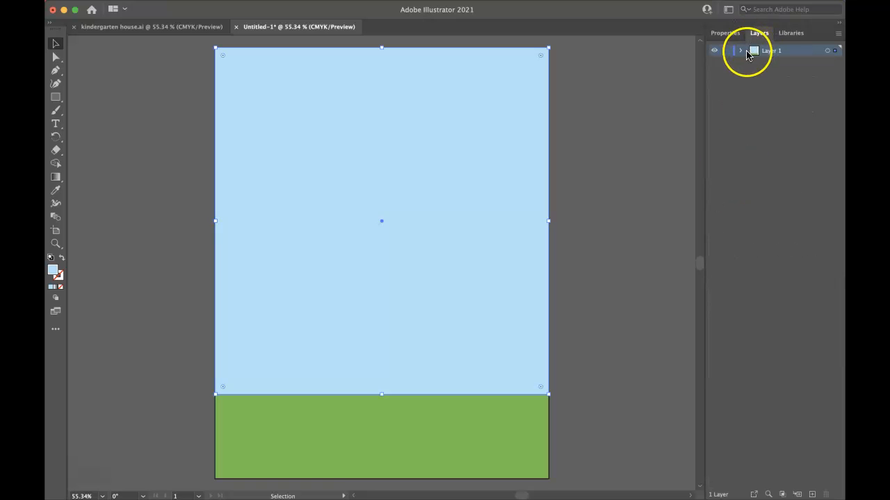
{"action": "left_click", "coordinate": [741, 51]}
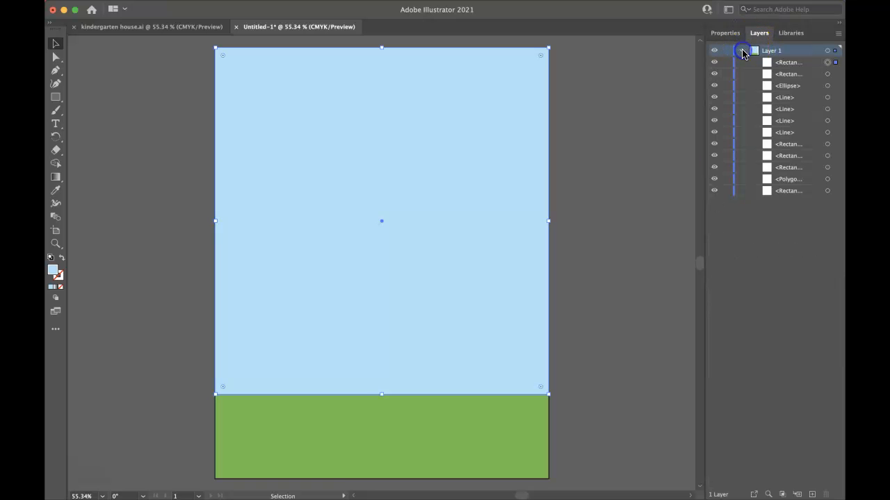
{"action": "left_click", "coordinate": [785, 75]}
{"action": "left_click", "coordinate": [807, 82]}
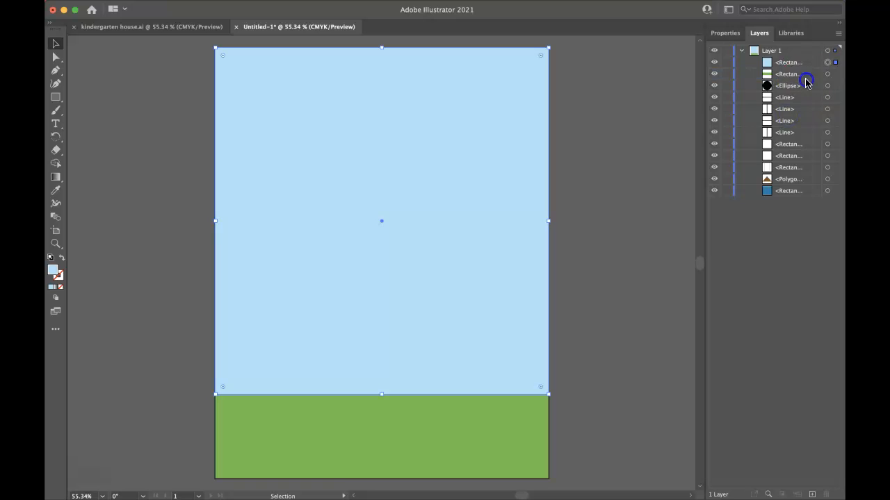
{"action": "left_click", "coordinate": [807, 82]}
{"action": "left_click_drag", "start_coordinate": [809, 194], "coordinate": [806, 194]}
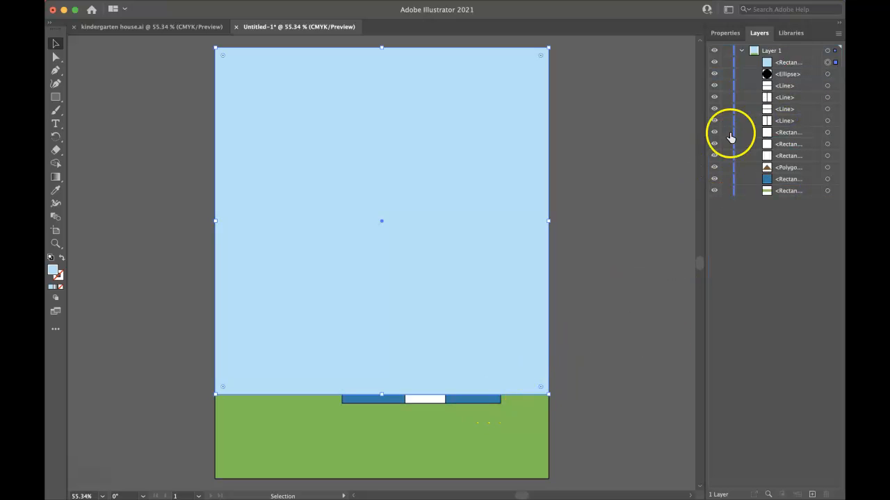
{"action": "left_click_drag", "start_coordinate": [798, 69], "coordinate": [802, 185]}
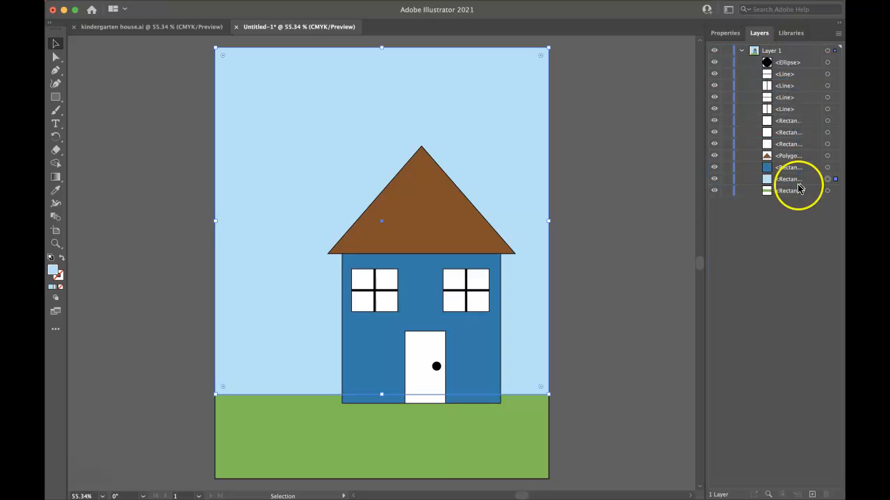
{"action": "left_click", "coordinate": [643, 254]}
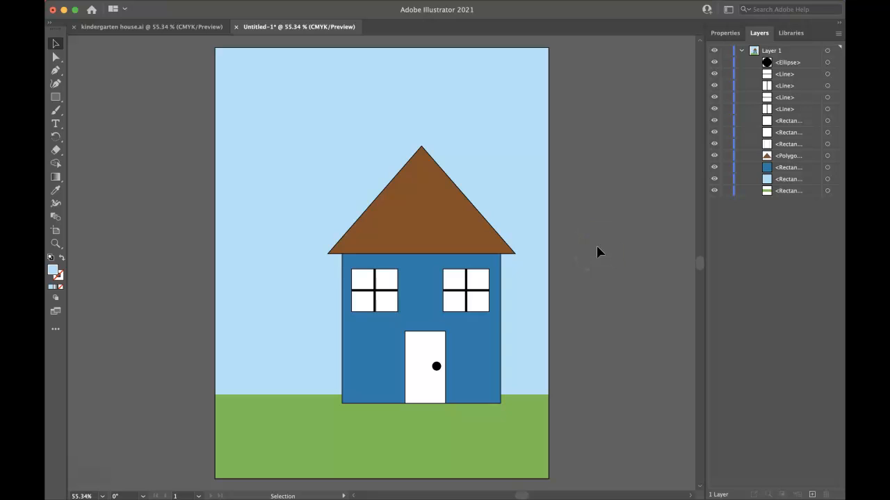
Open the choice of shape drawing tools grouped with the Rectangle tool.
{"action": "left_click", "coordinate": [55, 98]}
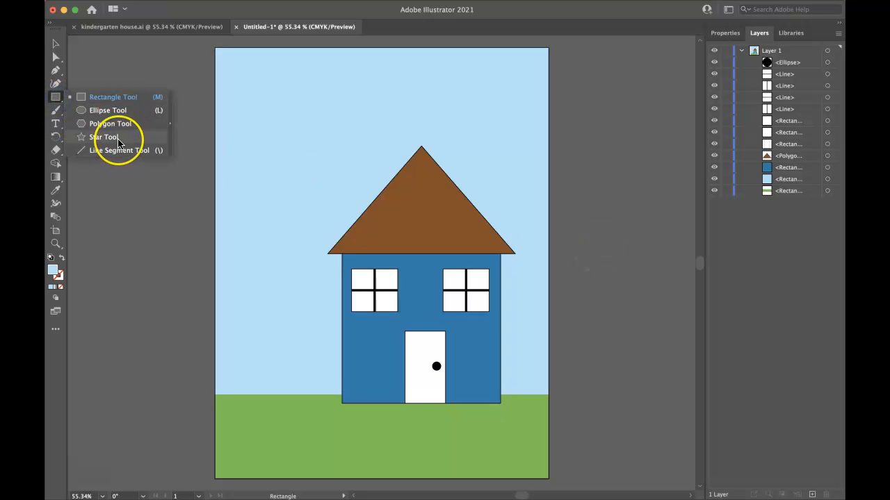